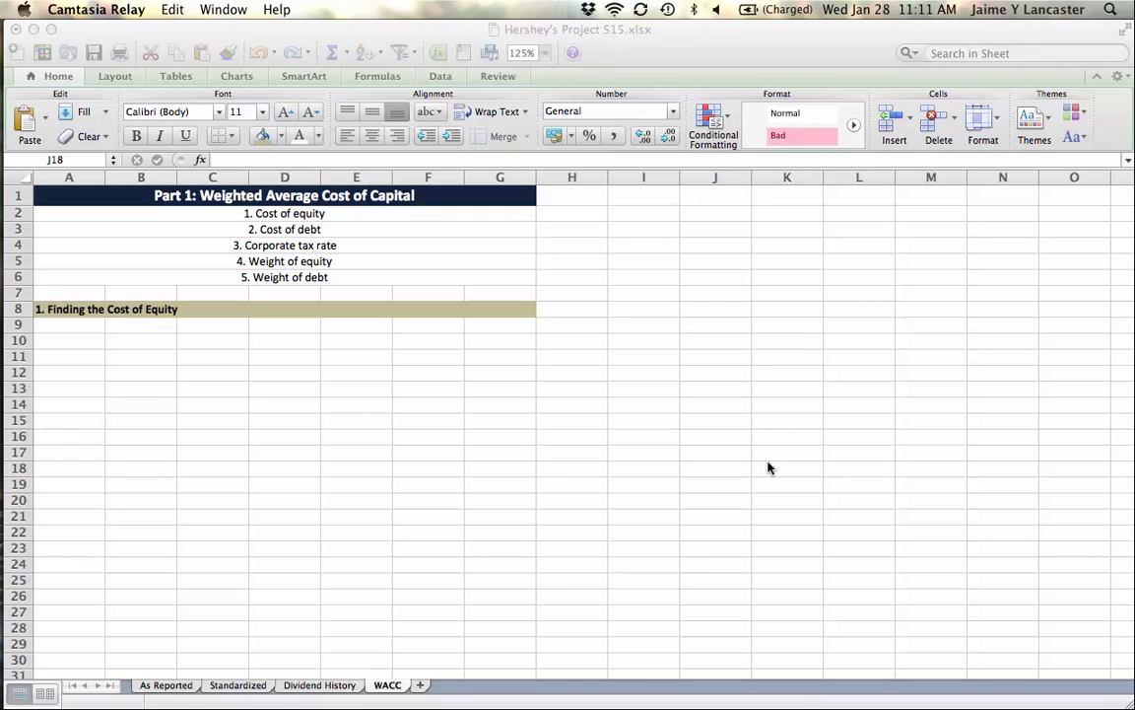
# - Enter the label Price in A9 and the value 108.94 in B9
pyautogui.click(71, 333)
pyautogui.click(72, 333)
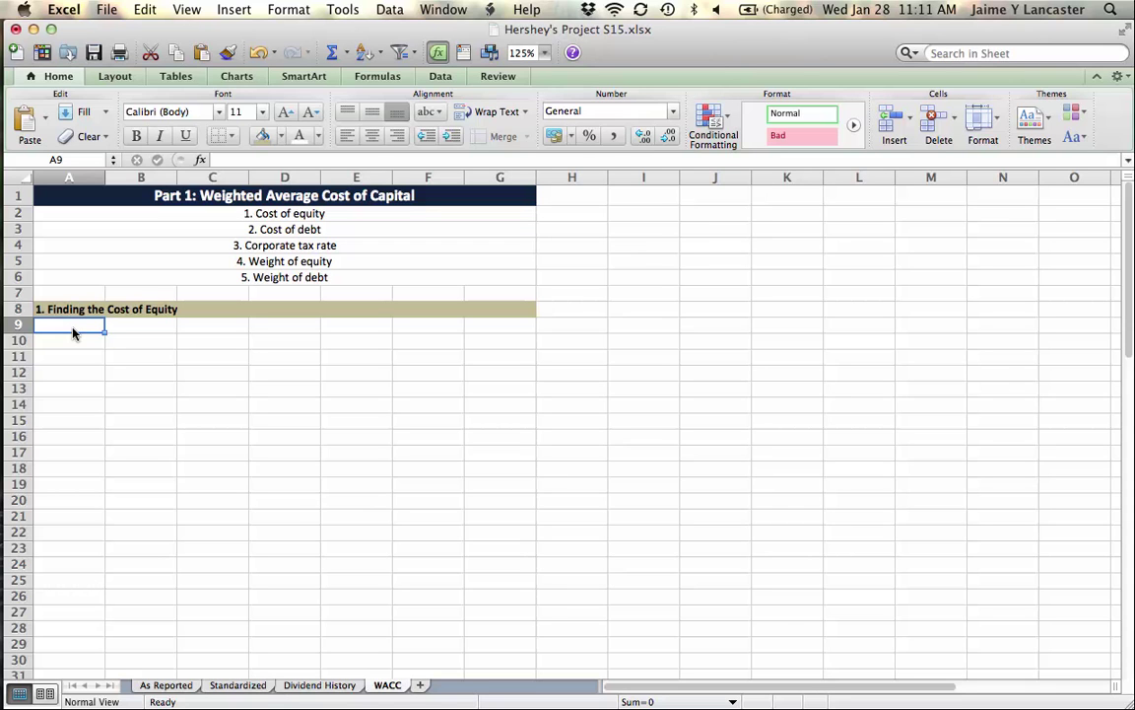
pyautogui.write('Price')
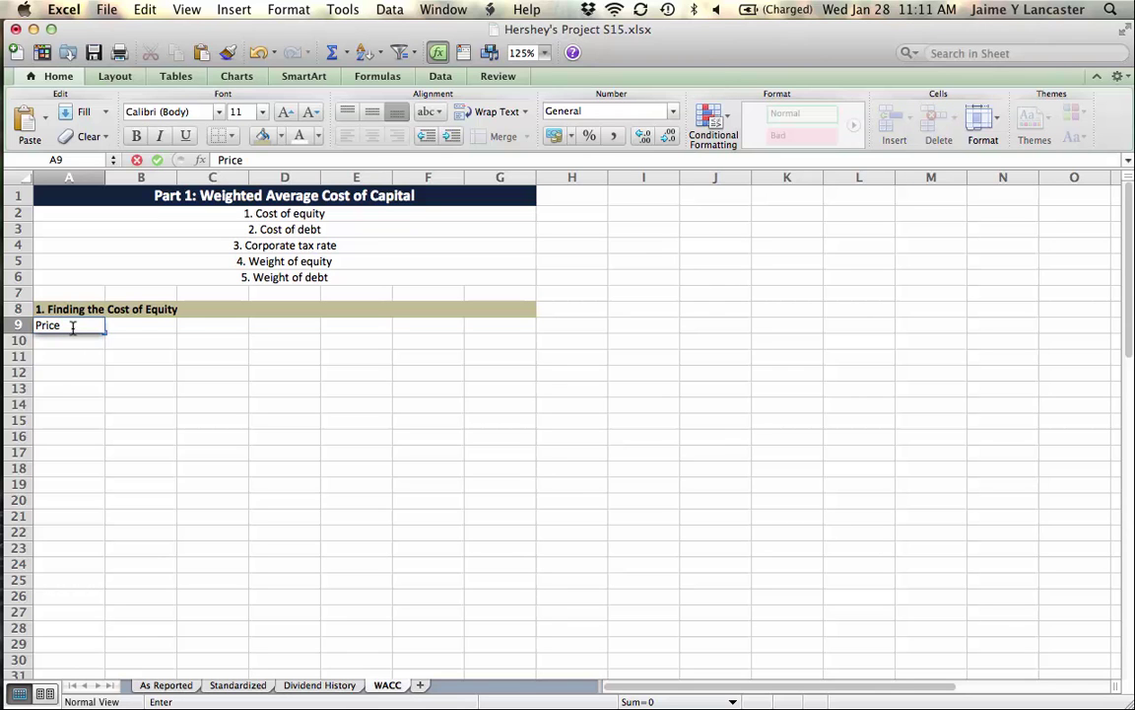
pyautogui.press('Tab')
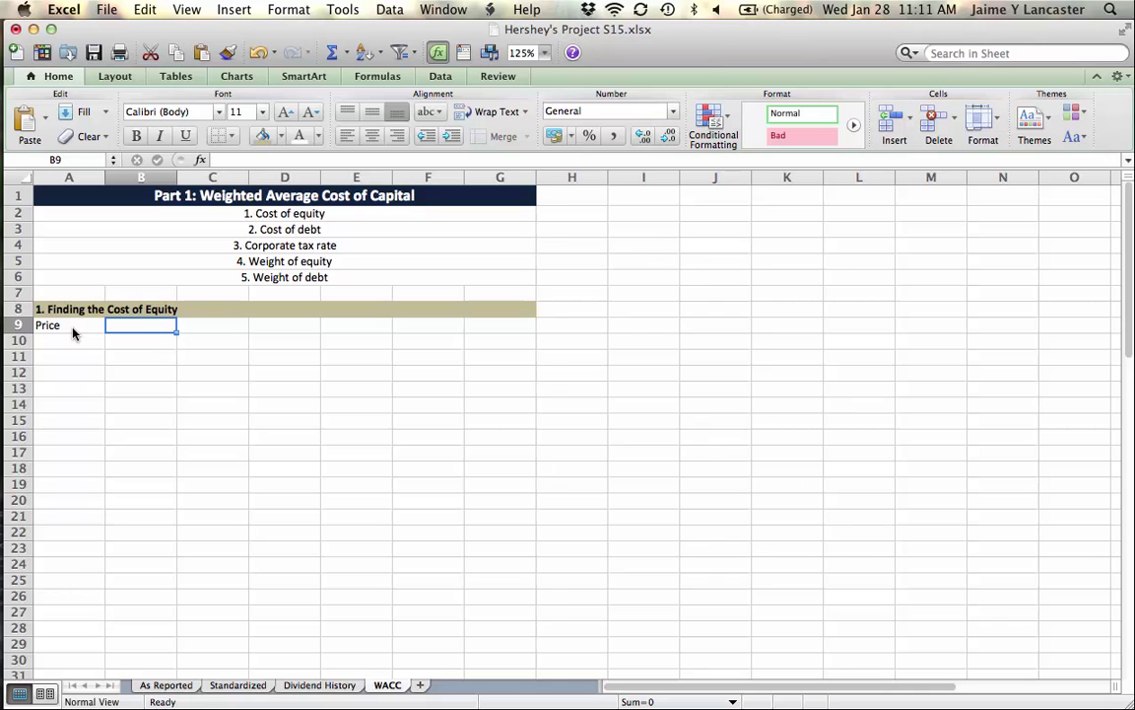
pyautogui.write('108.94')
pyautogui.press('Return')
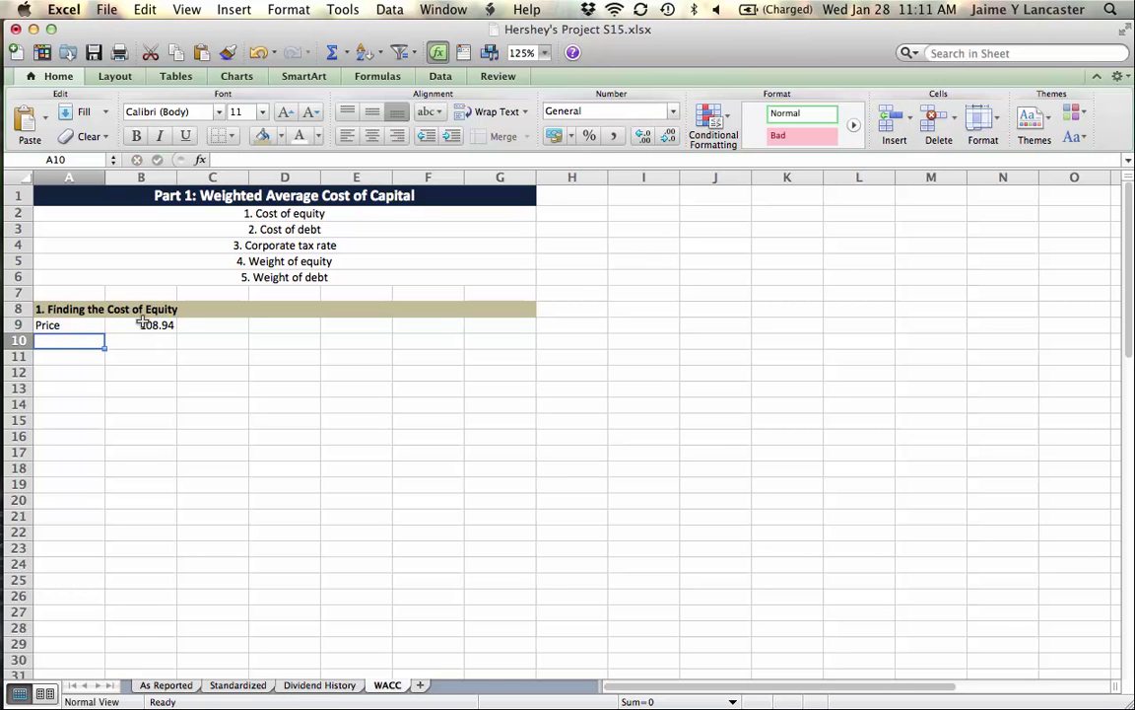
# - Format B9 in Accounting style so the price shows as $ 108.94
pyautogui.click(143, 325)
pyautogui.click(551, 140)
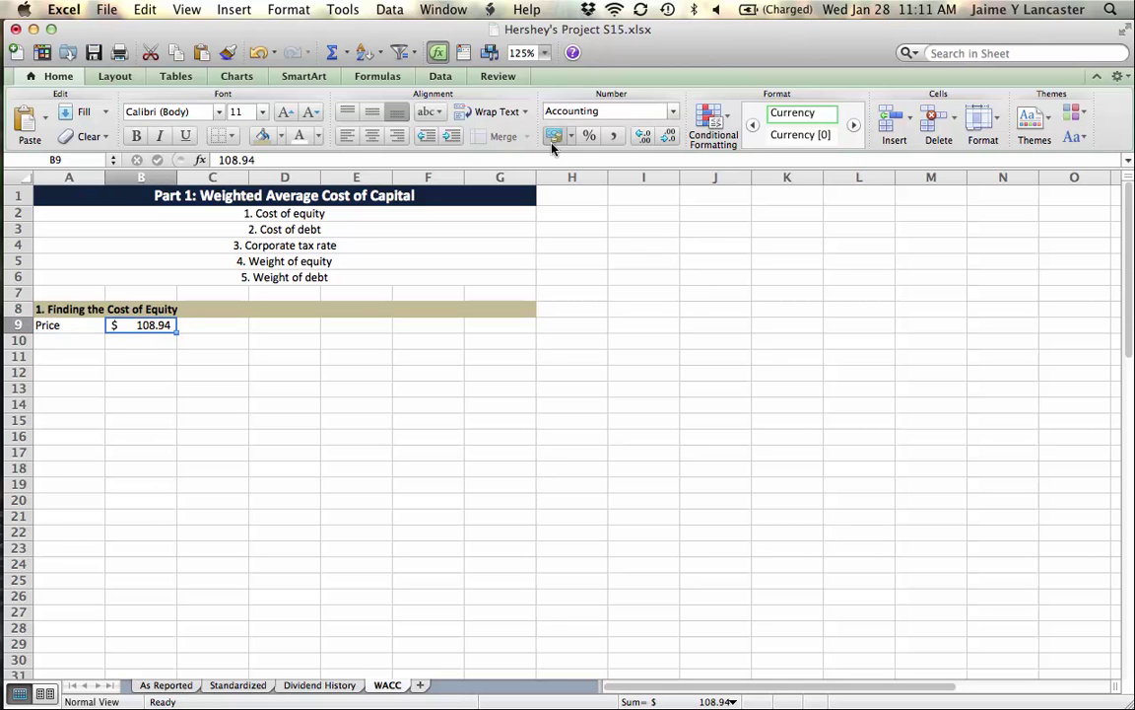
pyautogui.click(367, 307)
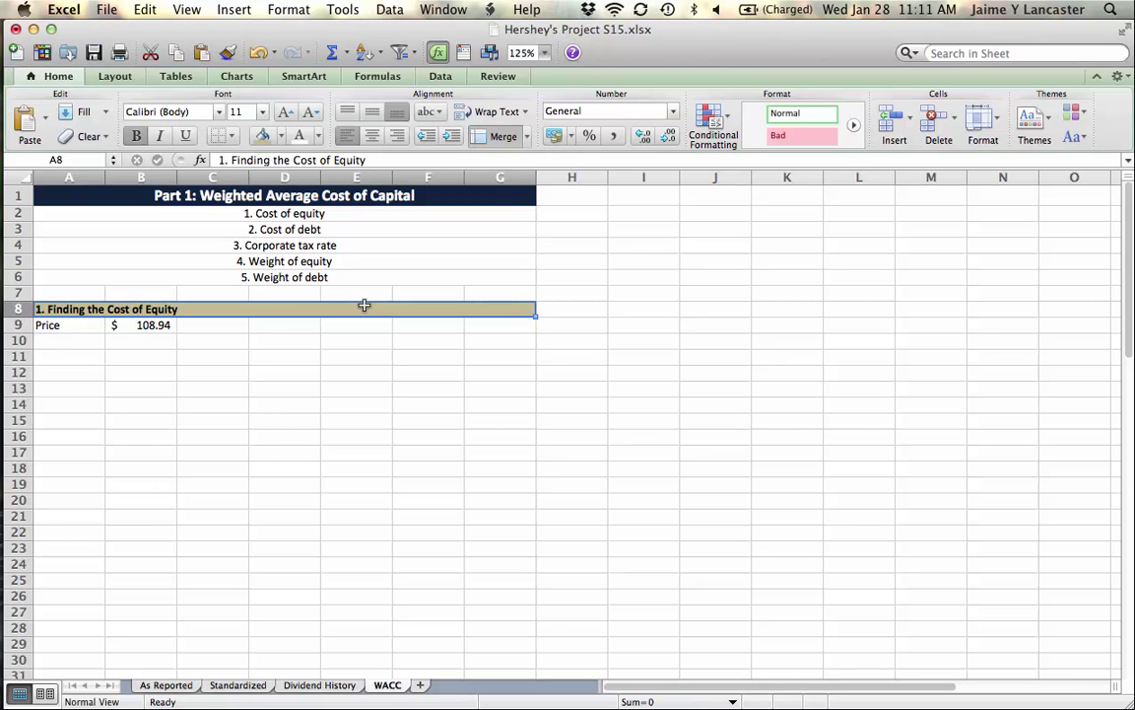
pyautogui.click(270, 442)
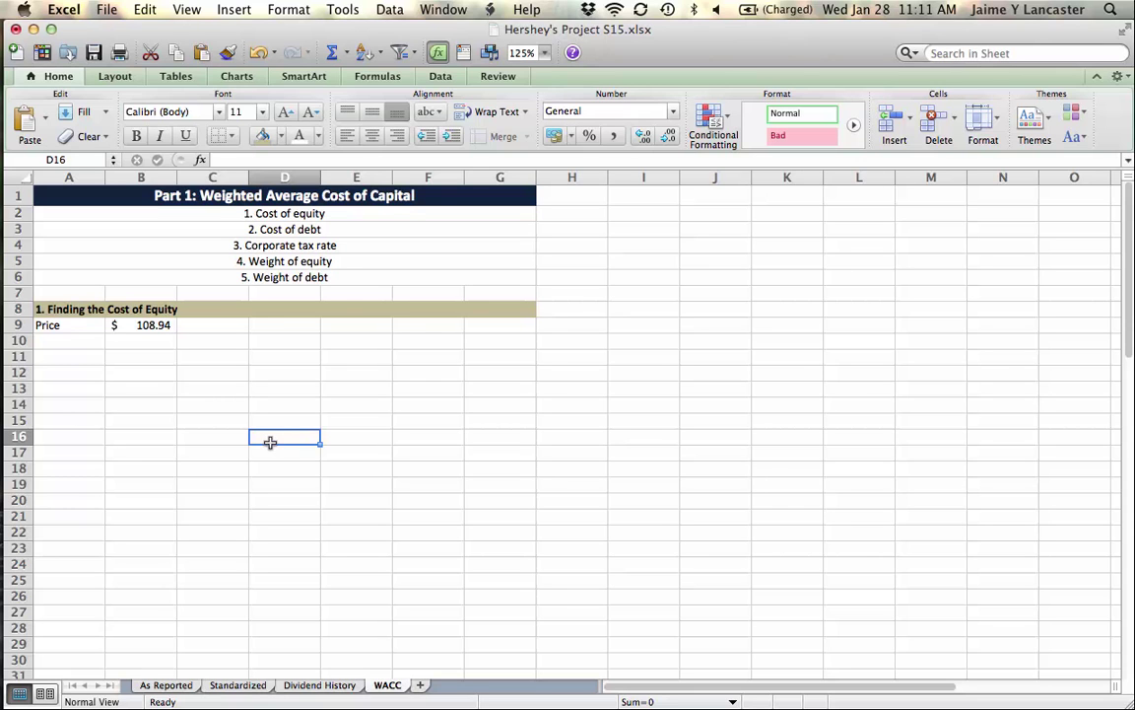
pyautogui.click(360, 323)
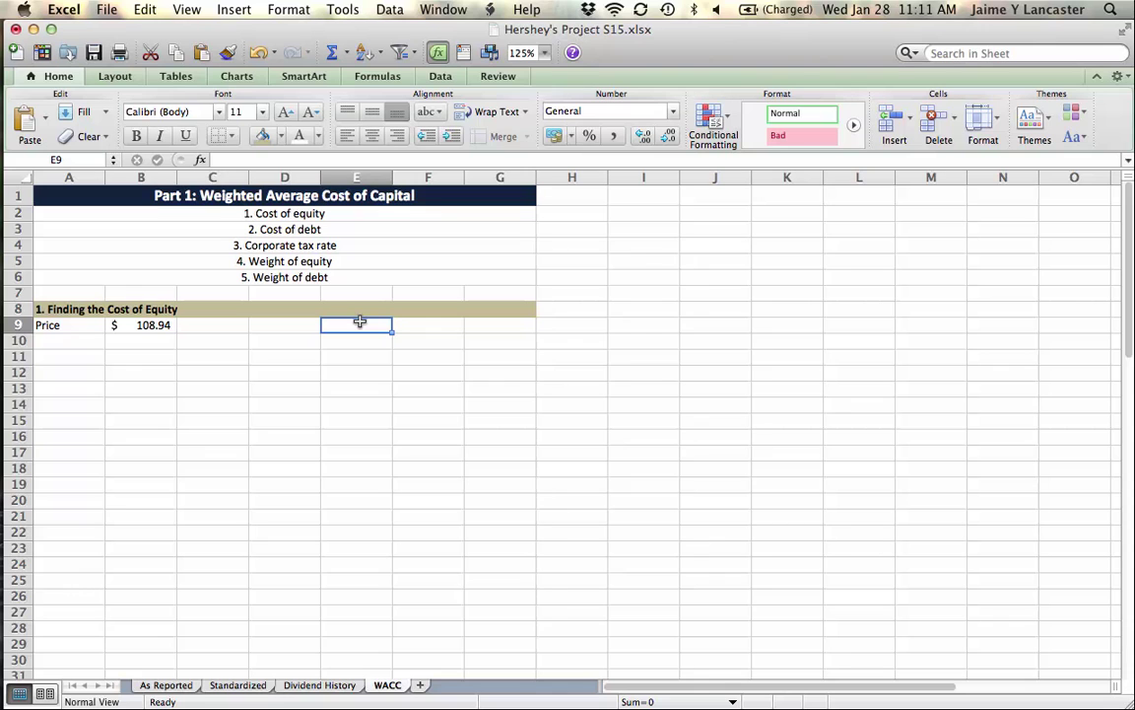
# - Enter 'Getting Annual Dividends:' in E9 and '1. Bring in all of the dividend history' in E10
pyautogui.write('G')
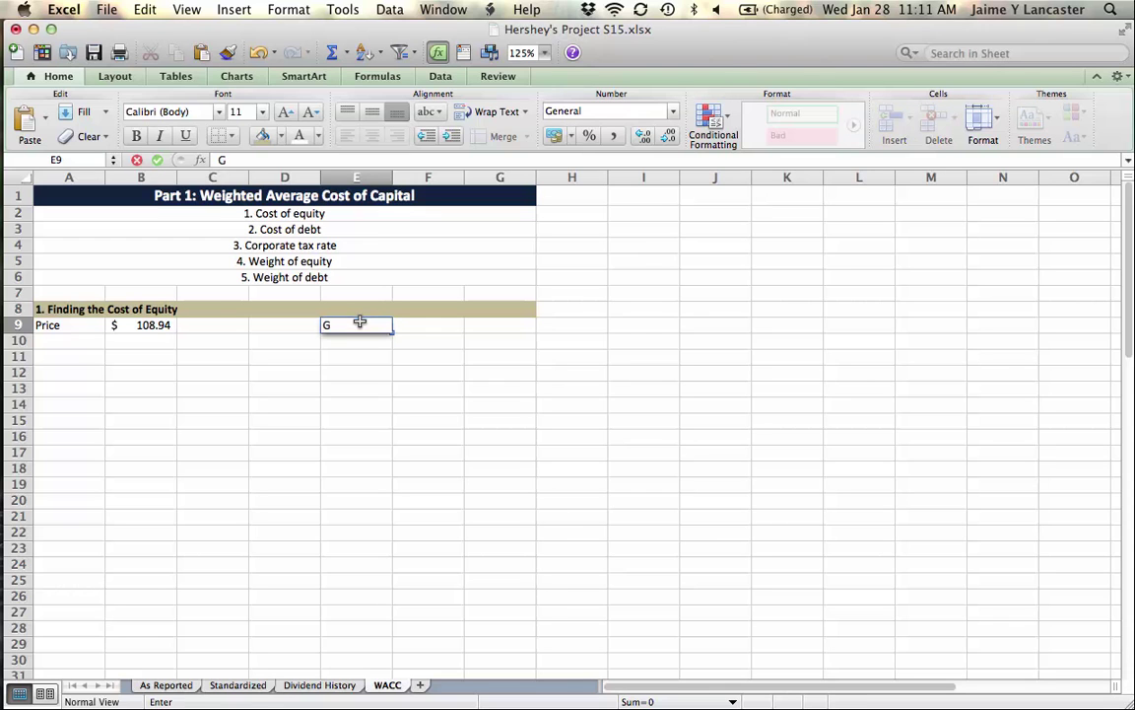
pyautogui.write('etting Annual Dividends:')
pyautogui.press('Return')
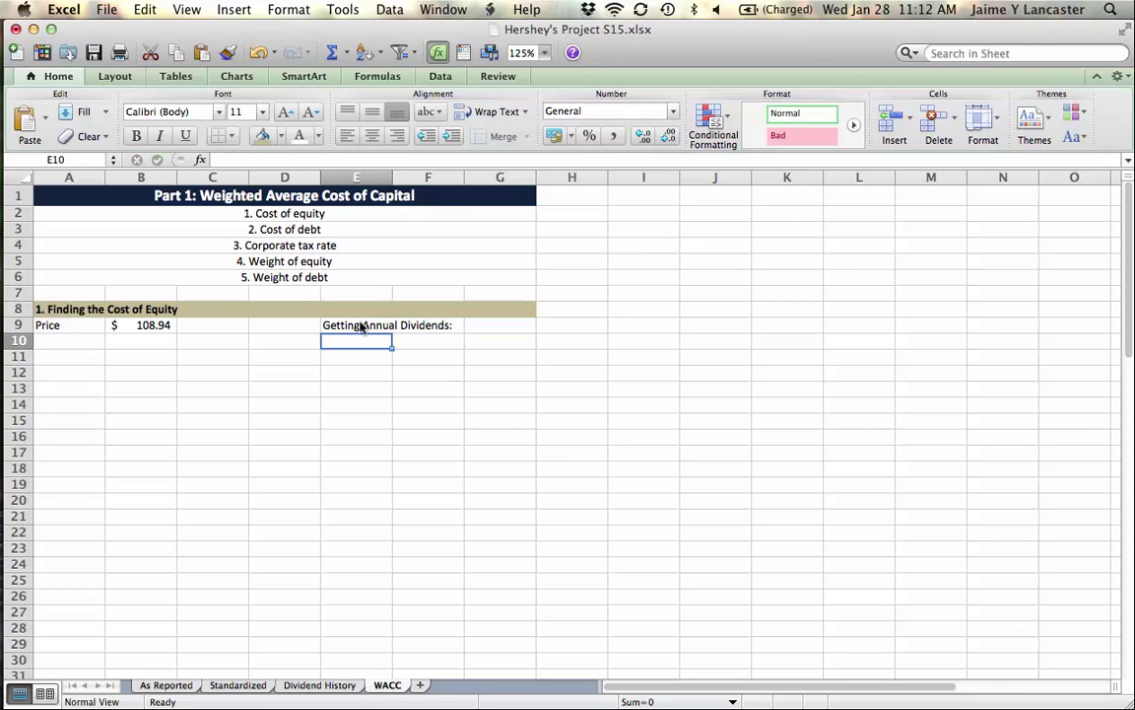
pyautogui.write('1. Bring in all of the divide')
pyautogui.press('BackSpace')
pyautogui.write('idend history')
pyautogui.press('Return')
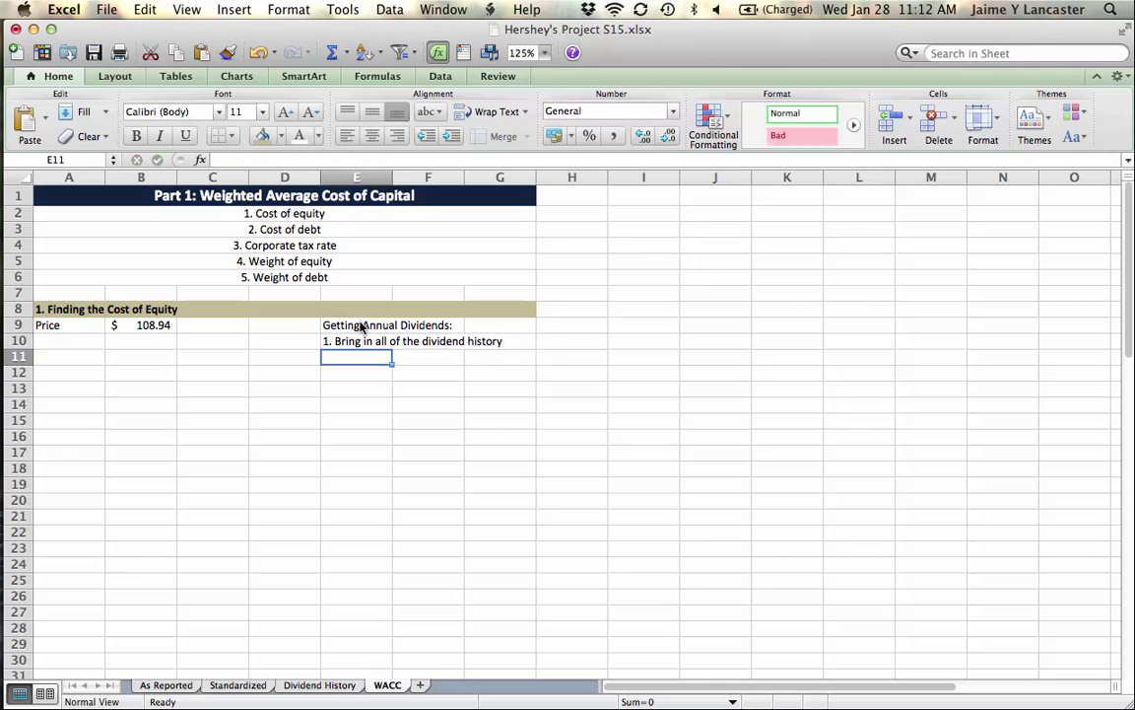
# - Copy the Date and Dividends table from the Dividend History sheet
pyautogui.click(322, 685)
pyautogui.click(291, 450)
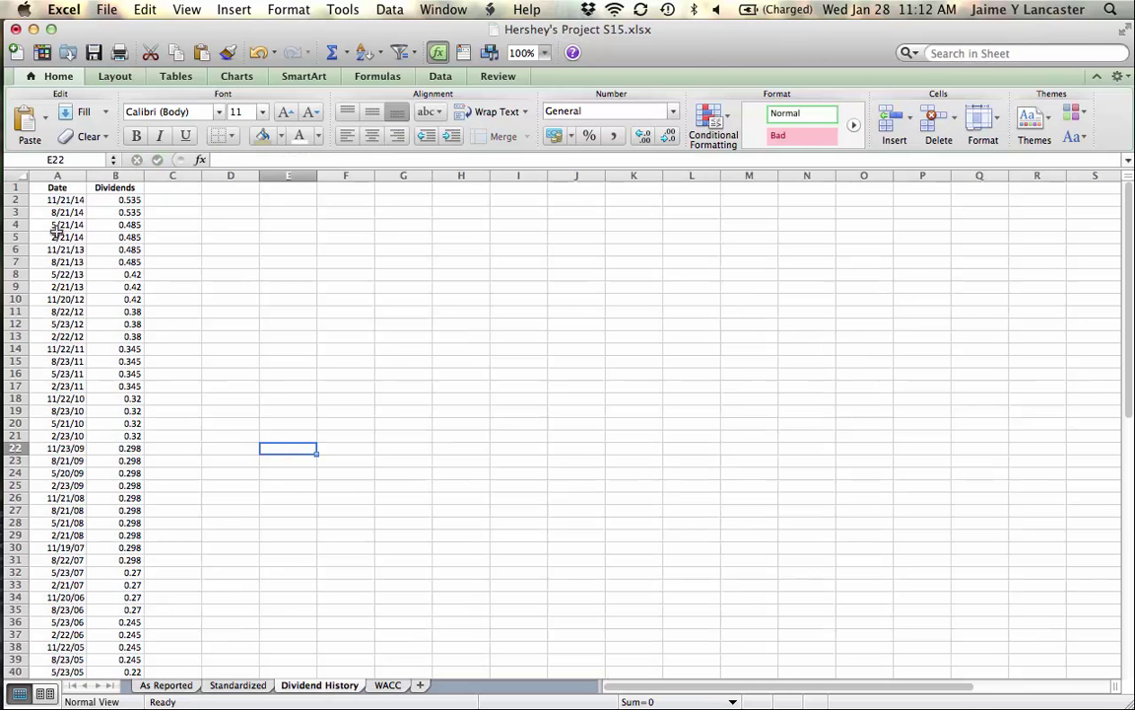
pyautogui.click(56, 187)
pyautogui.moveTo(56, 187); pyautogui.dragTo(100, 188)
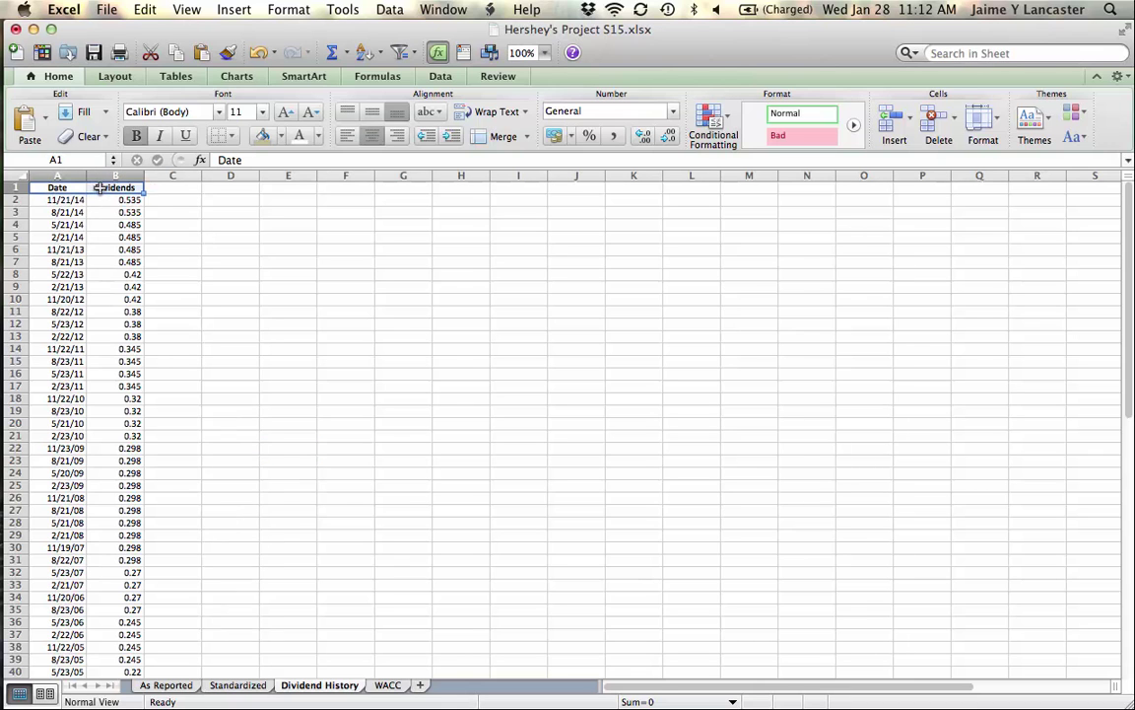
pyautogui.press('super+shift+Down')
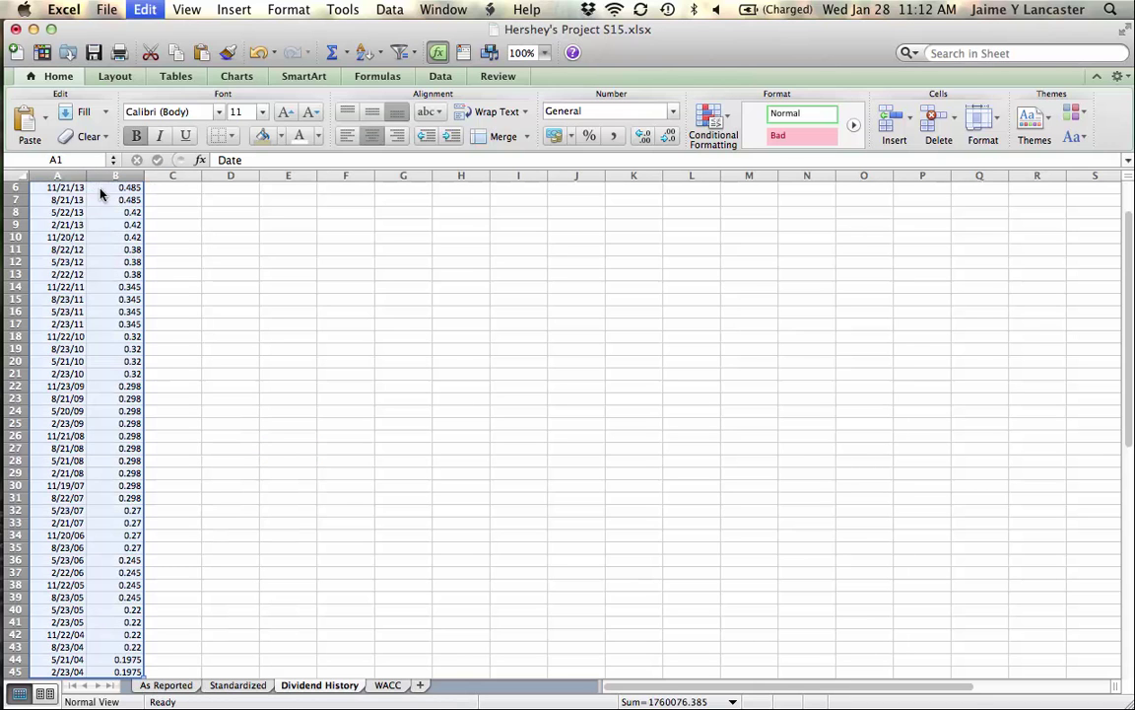
pyautogui.scroll(2, 99, 187)
pyautogui.press('super+c')
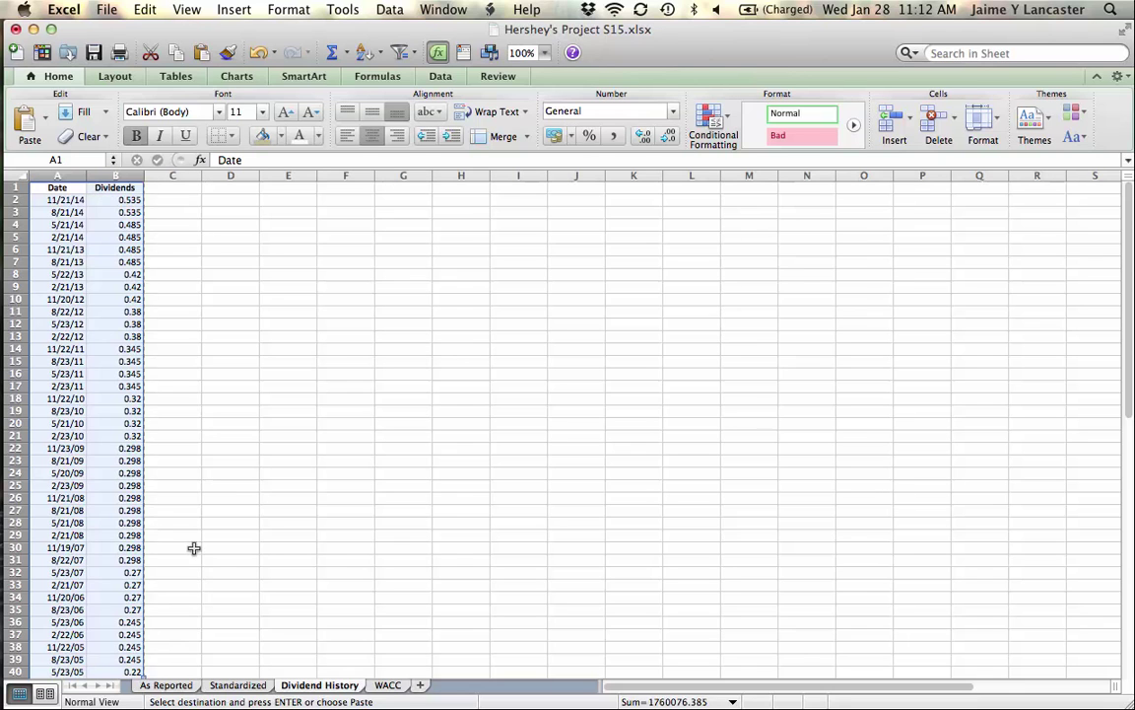
# - Paste the dividend history into the WACC sheet starting at A12
pyautogui.click(387, 685)
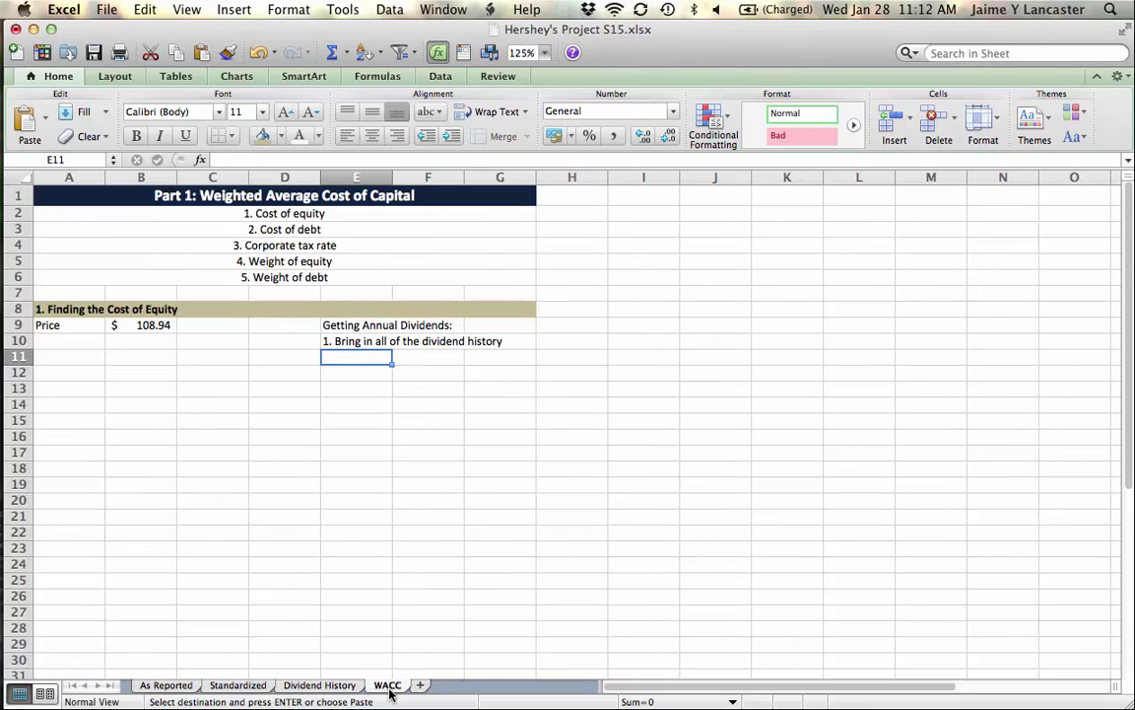
pyautogui.click(55, 373)
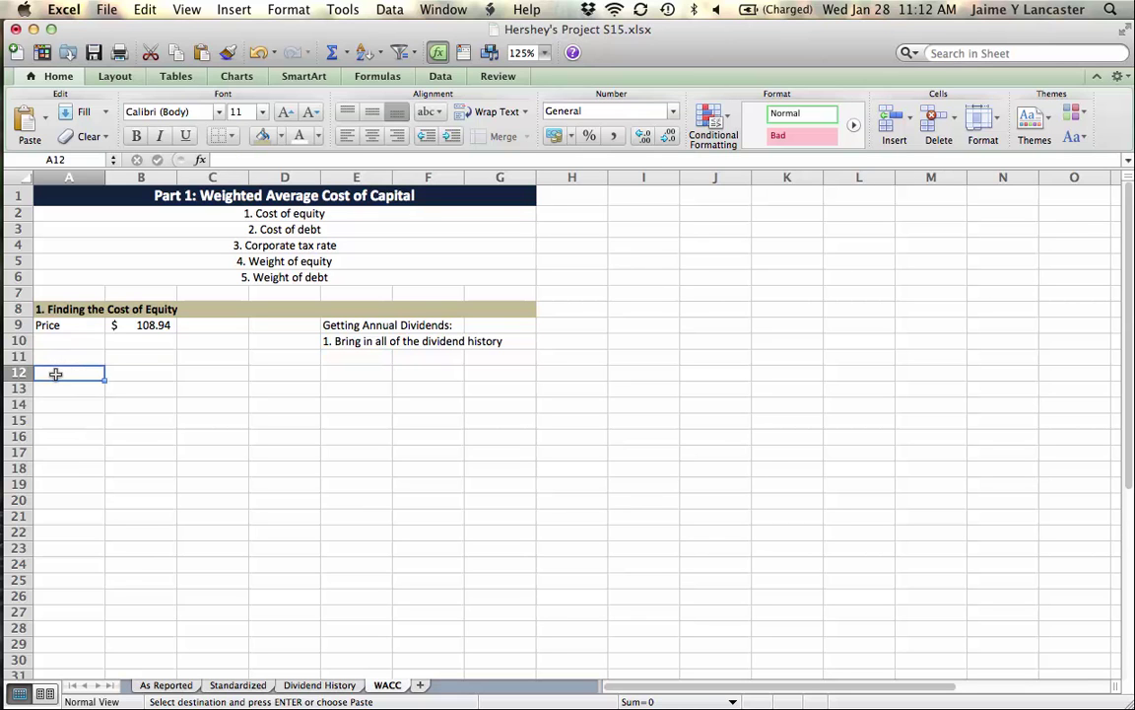
pyautogui.press('super+v')
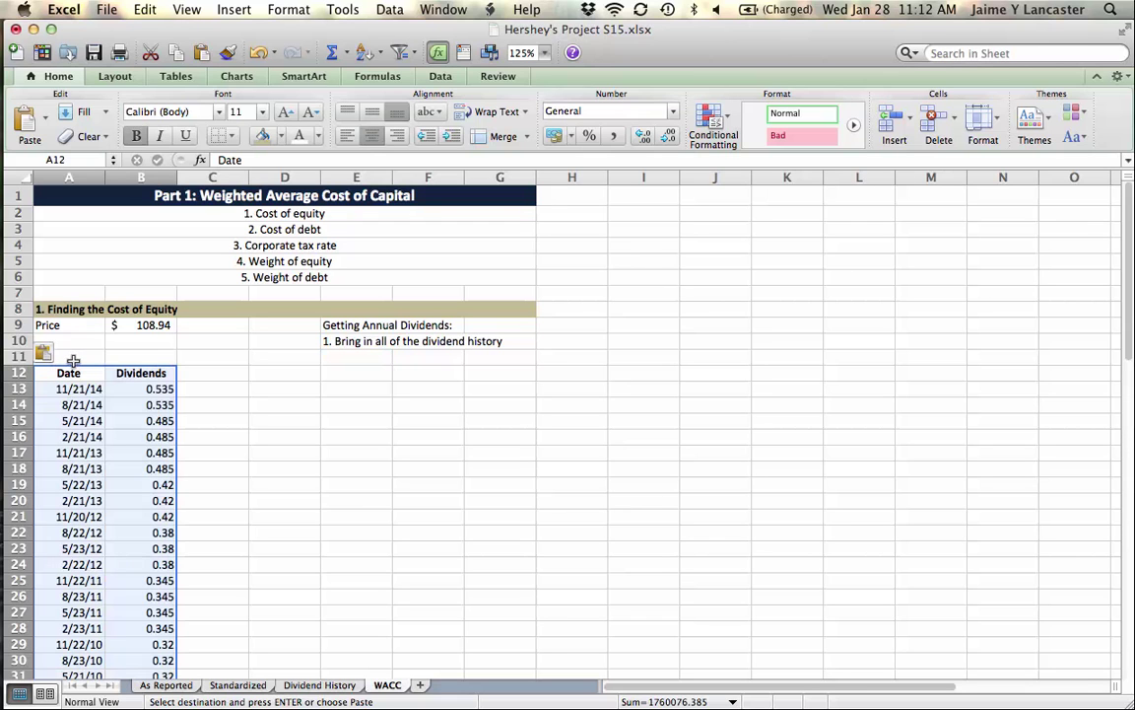
pyautogui.click(261, 437)
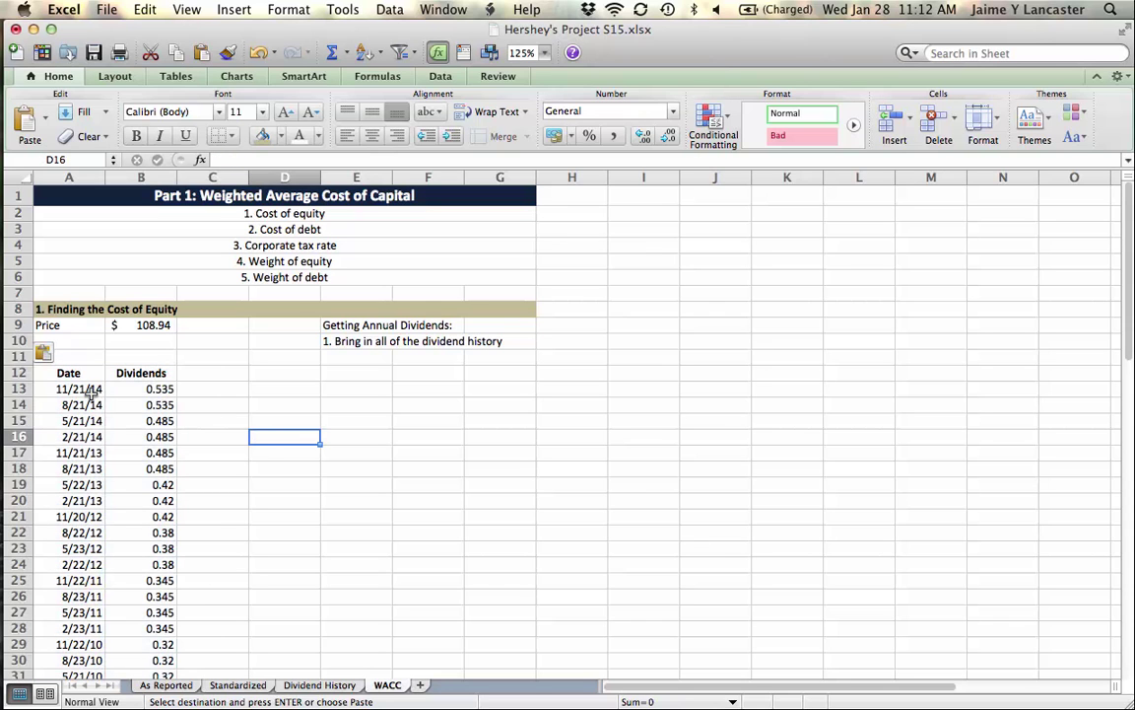
pyautogui.moveTo(85, 388); pyautogui.dragTo(144, 433)
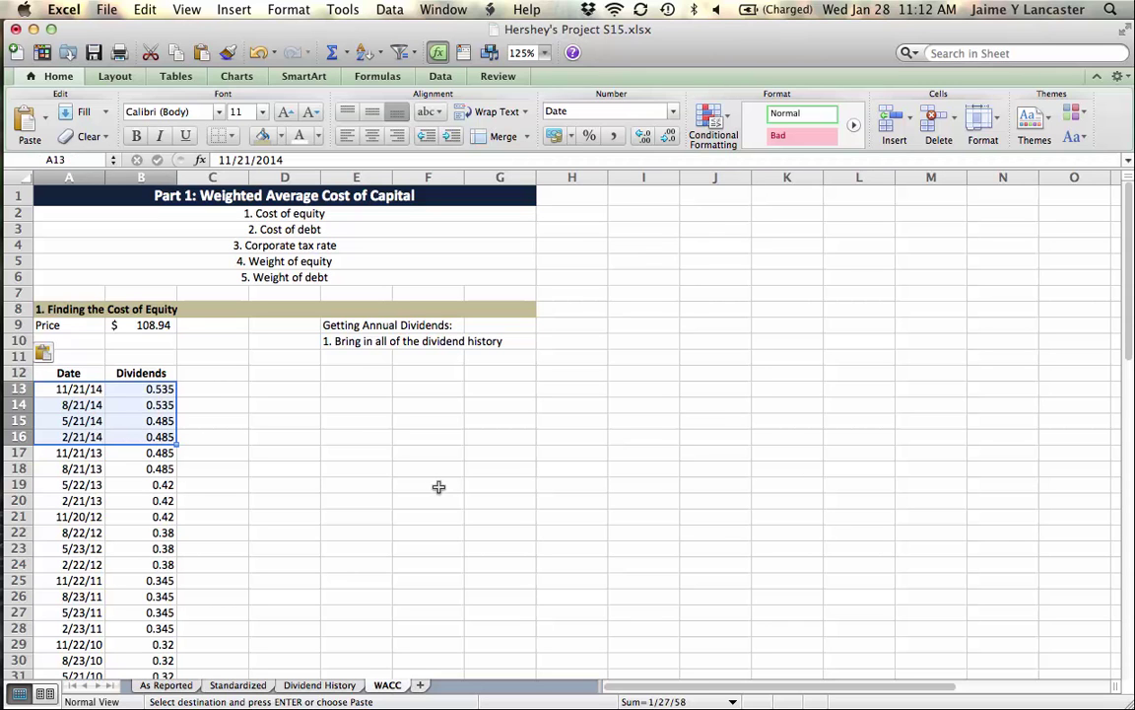
# - Add the note '2. Type in the years' in E11
pyautogui.click(356, 358)
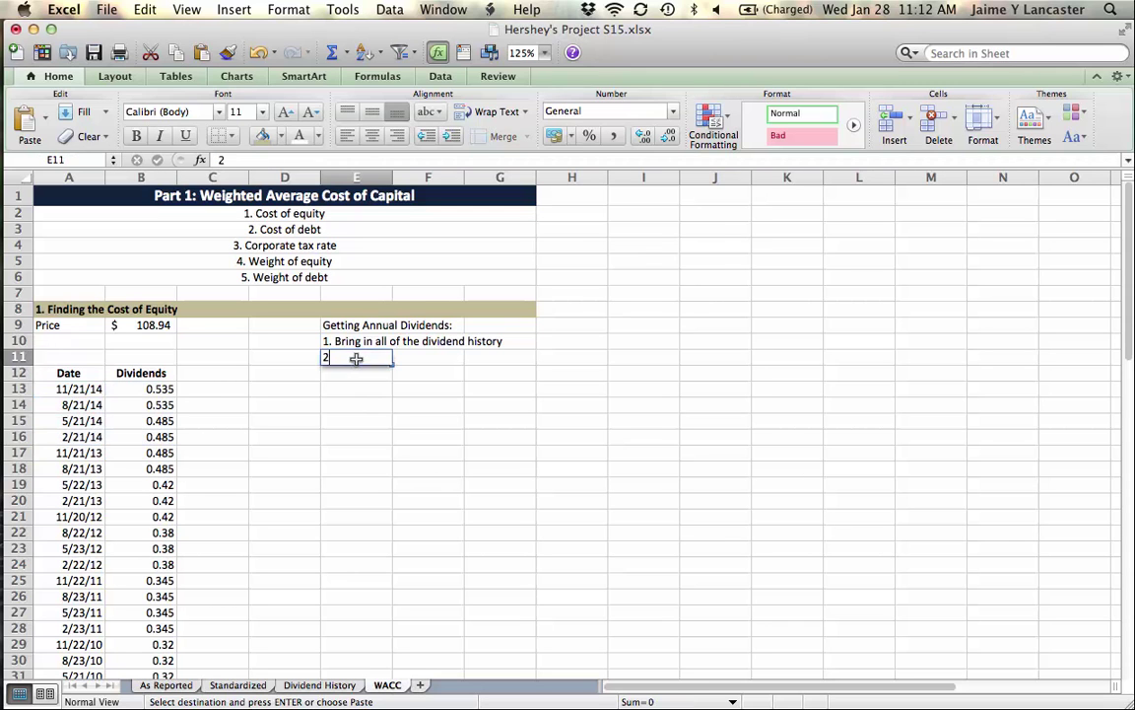
pyautogui.write('2.')
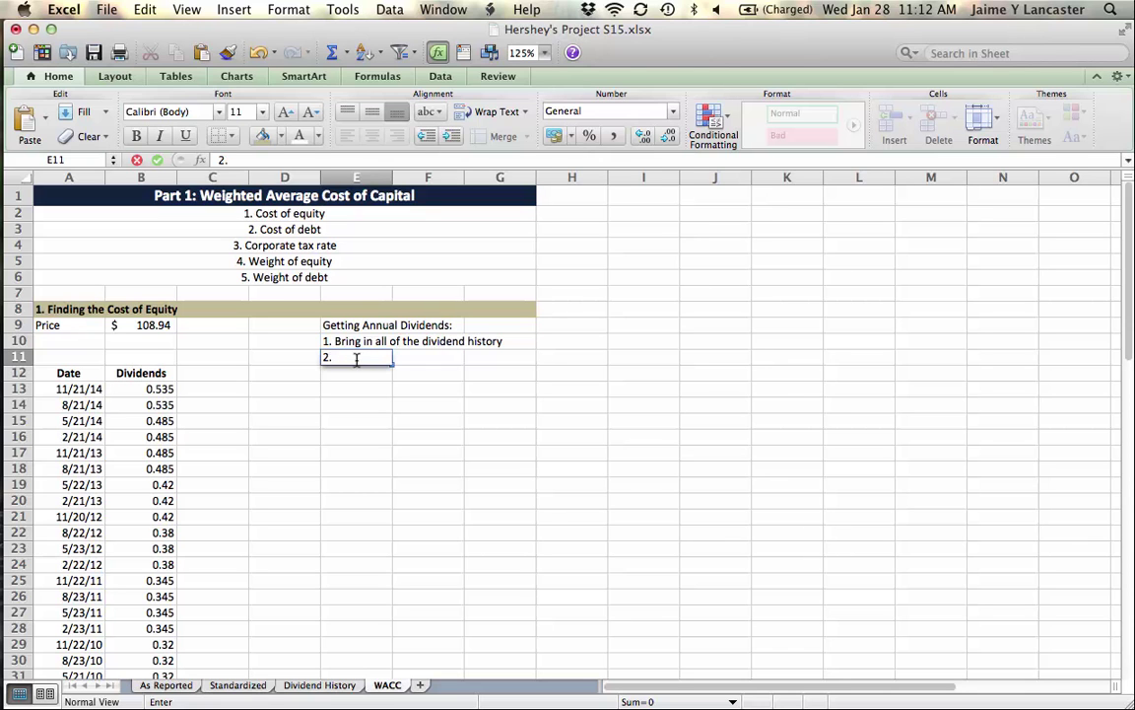
pyautogui.write(' Type in the years')
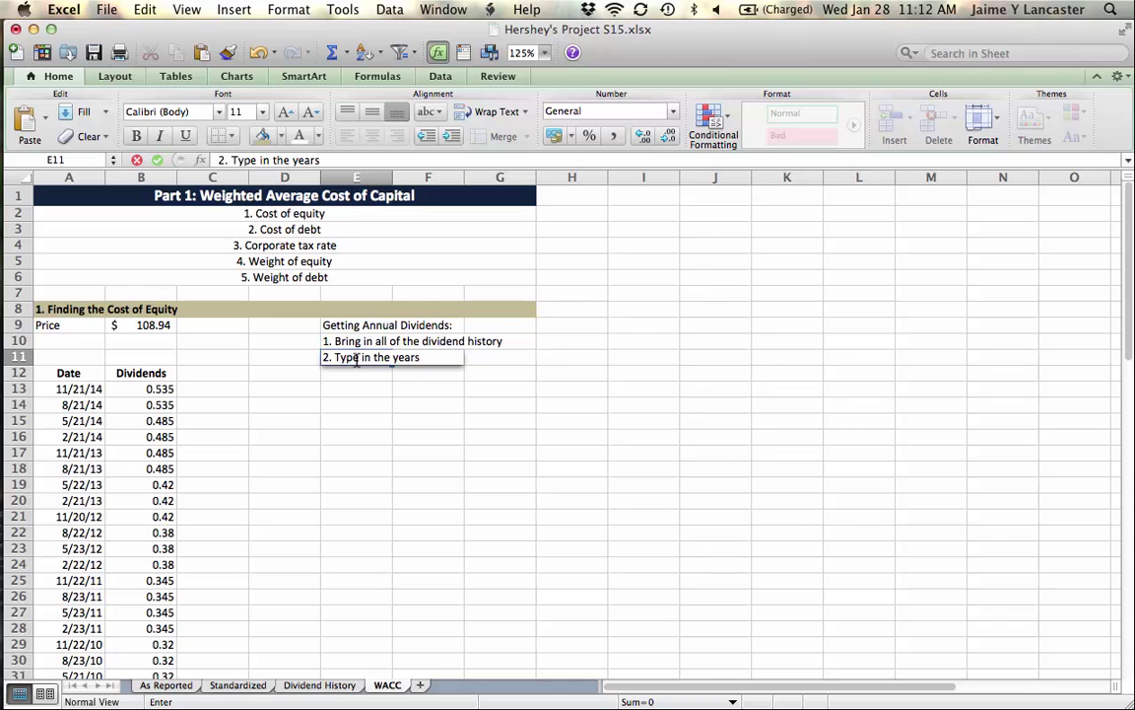
pyautogui.click(259, 372)
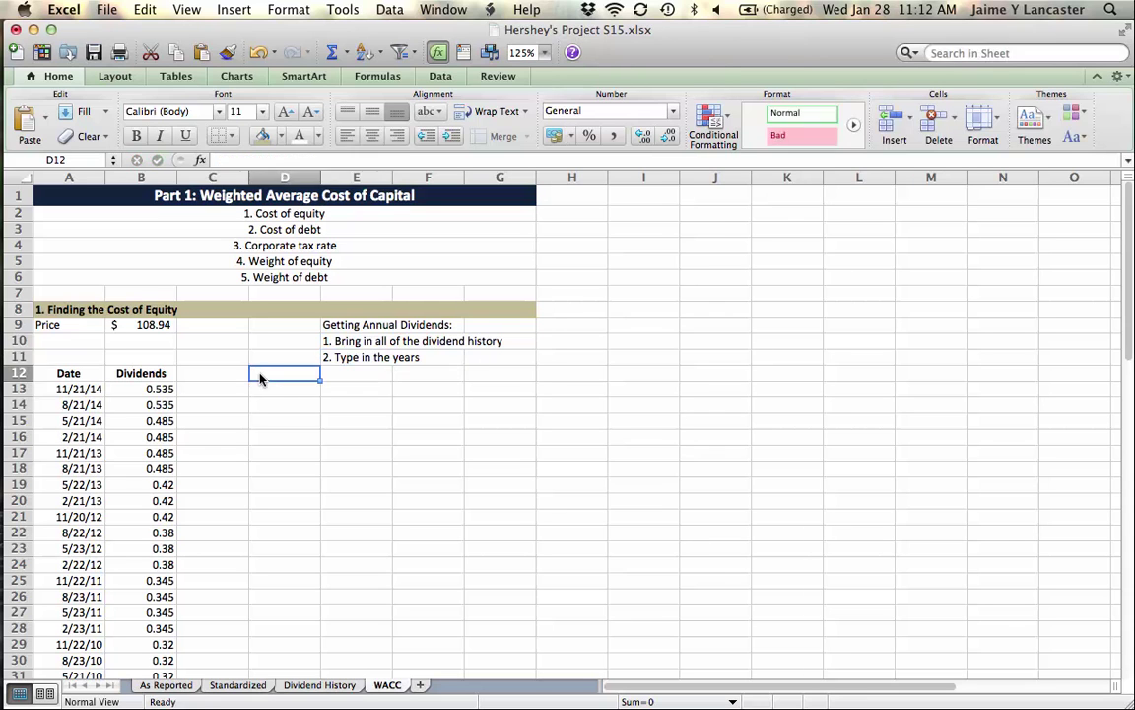
# - Add Year and Annual Dividend headers in C12:D12 and enter 2014 in C13
pyautogui.click(223, 373)
pyautogui.write('YE')
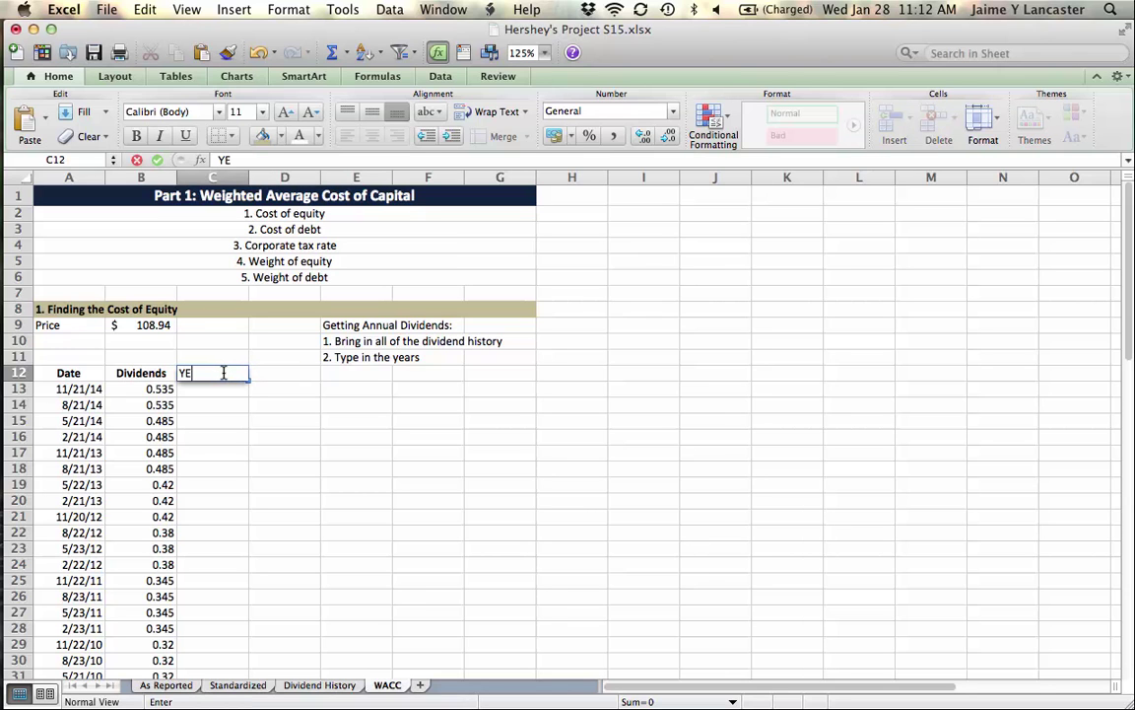
pyautogui.press('BackSpace')
pyautogui.write('ear')
pyautogui.press('Tab')
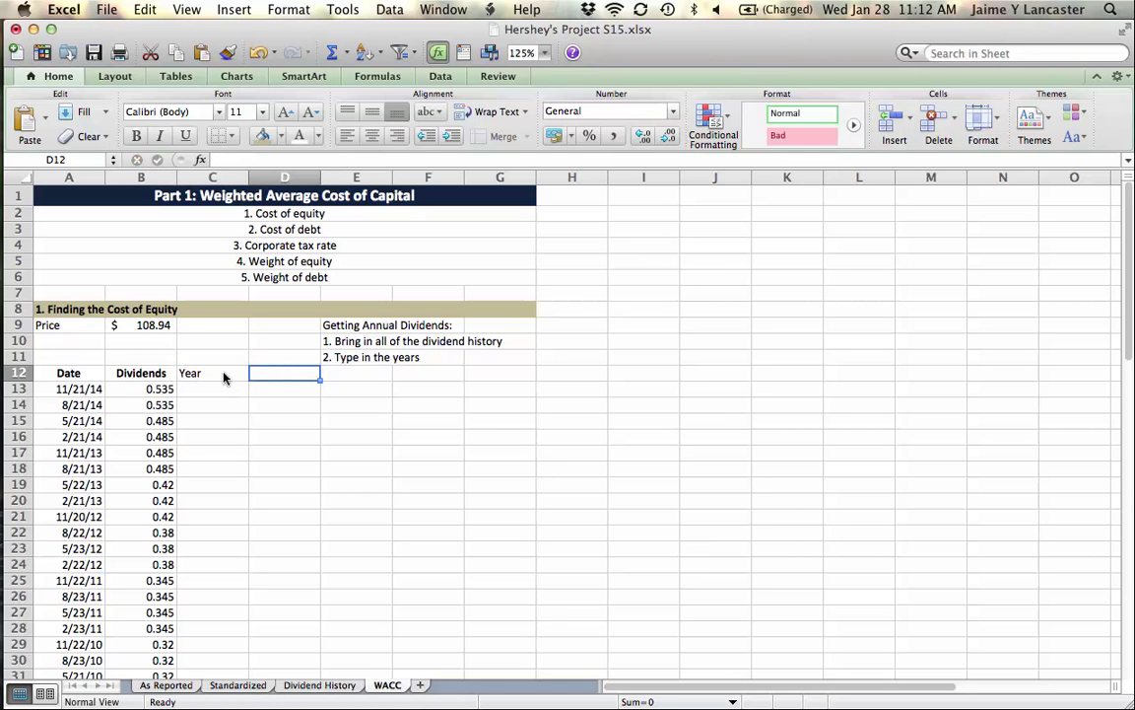
pyautogui.write('Annual ')
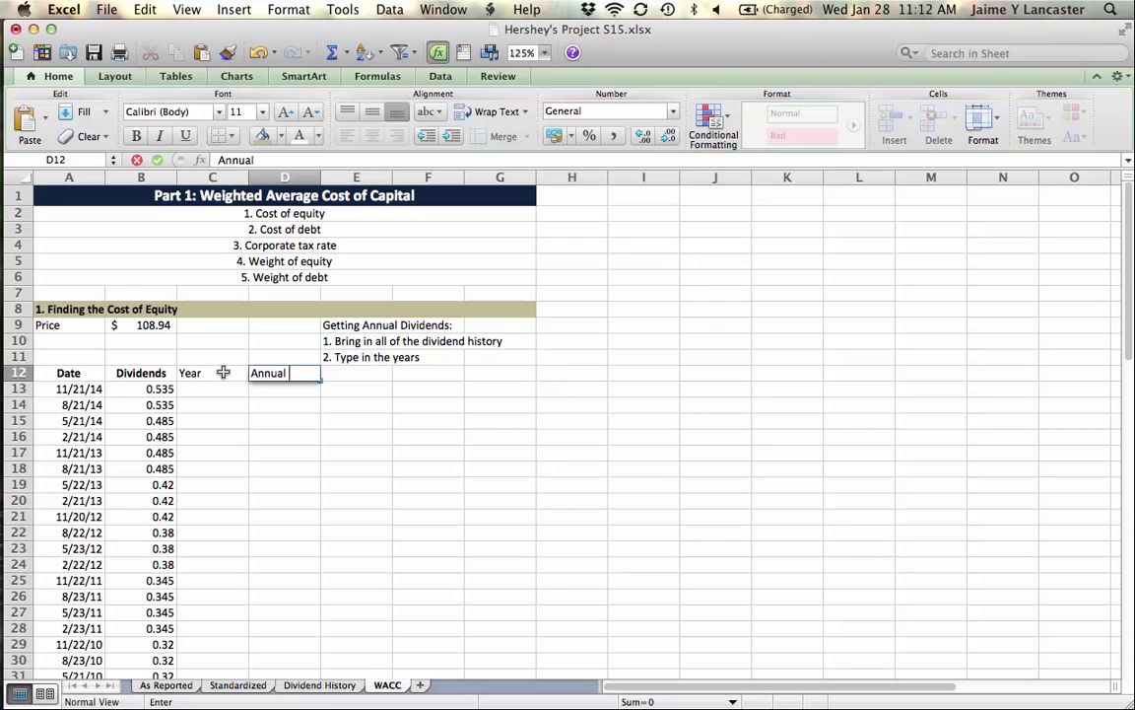
pyautogui.write('Dividend')
pyautogui.press('Return')
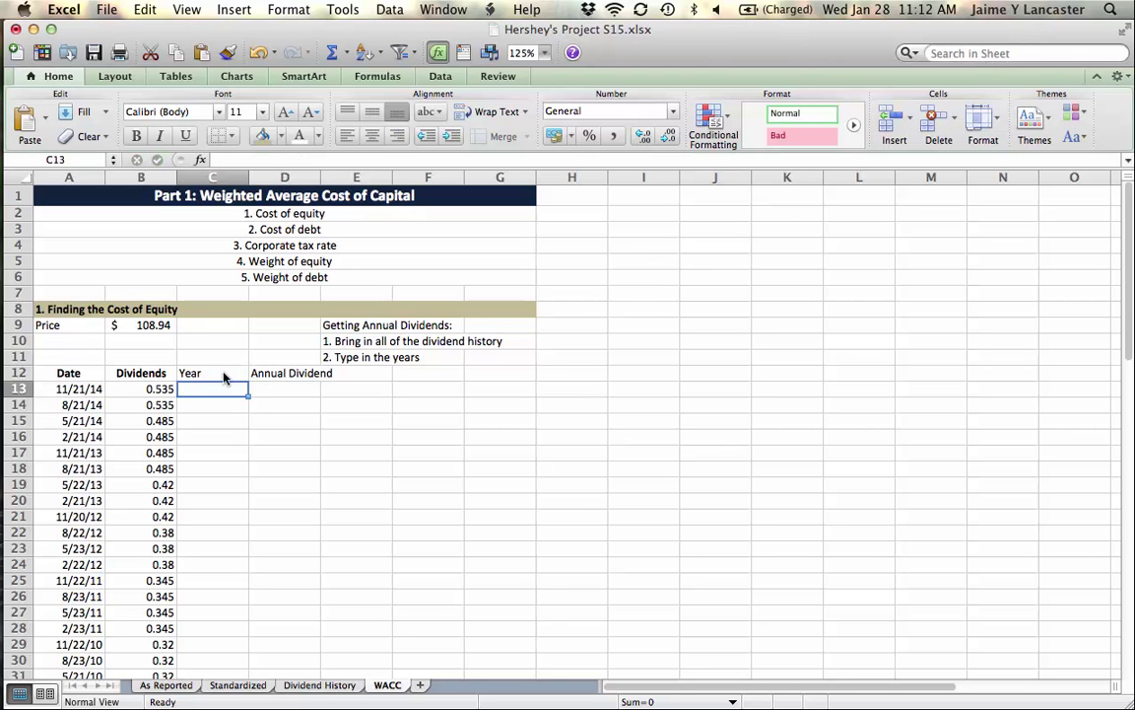
pyautogui.write('2014')
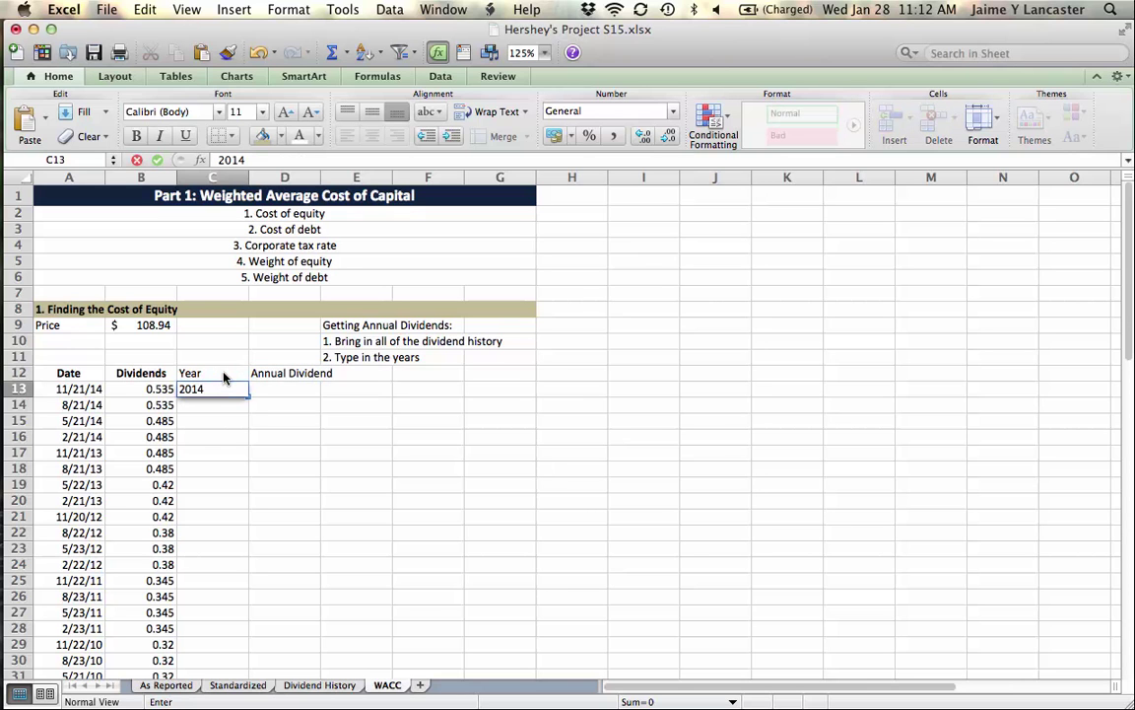
pyautogui.press('Return')
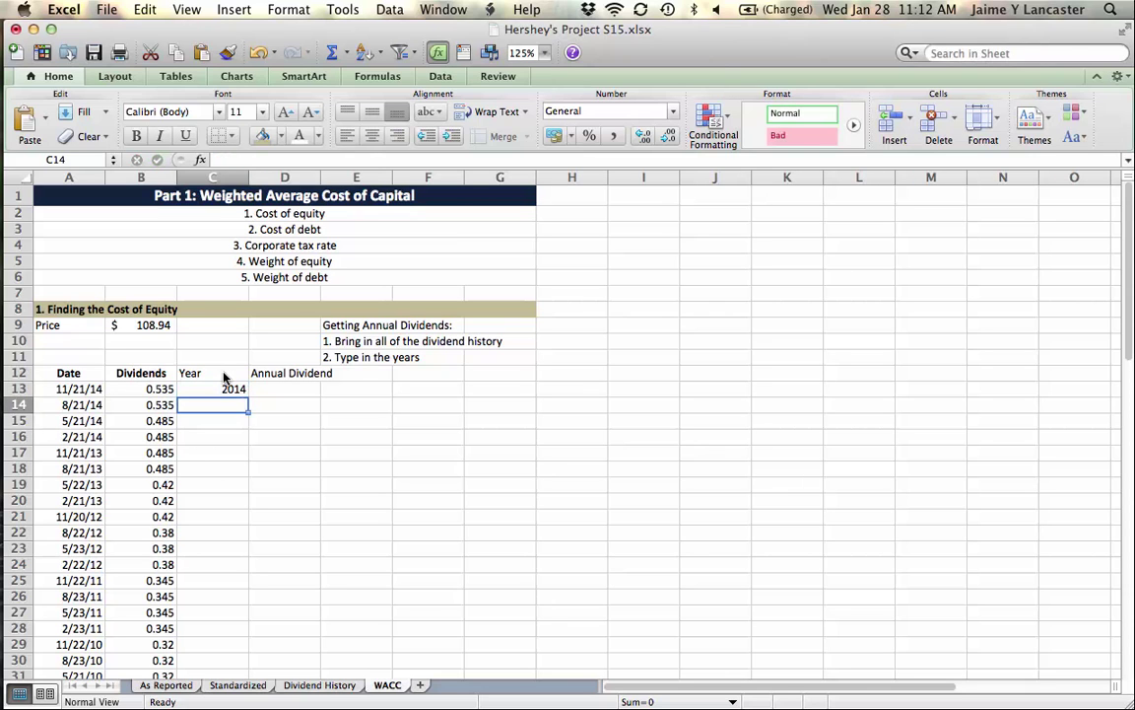
# - Enter =C13-1 in C14 and fill it down to C23, giving years 2014 to 2004
pyautogui.write('=')
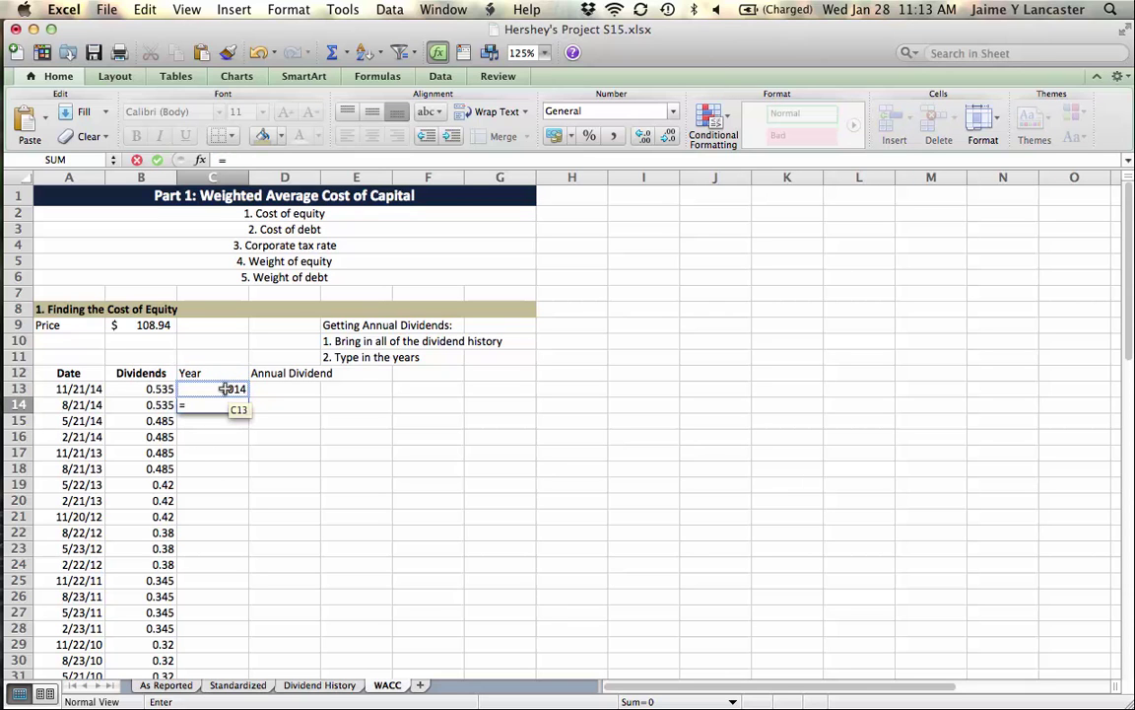
pyautogui.click(227, 391)
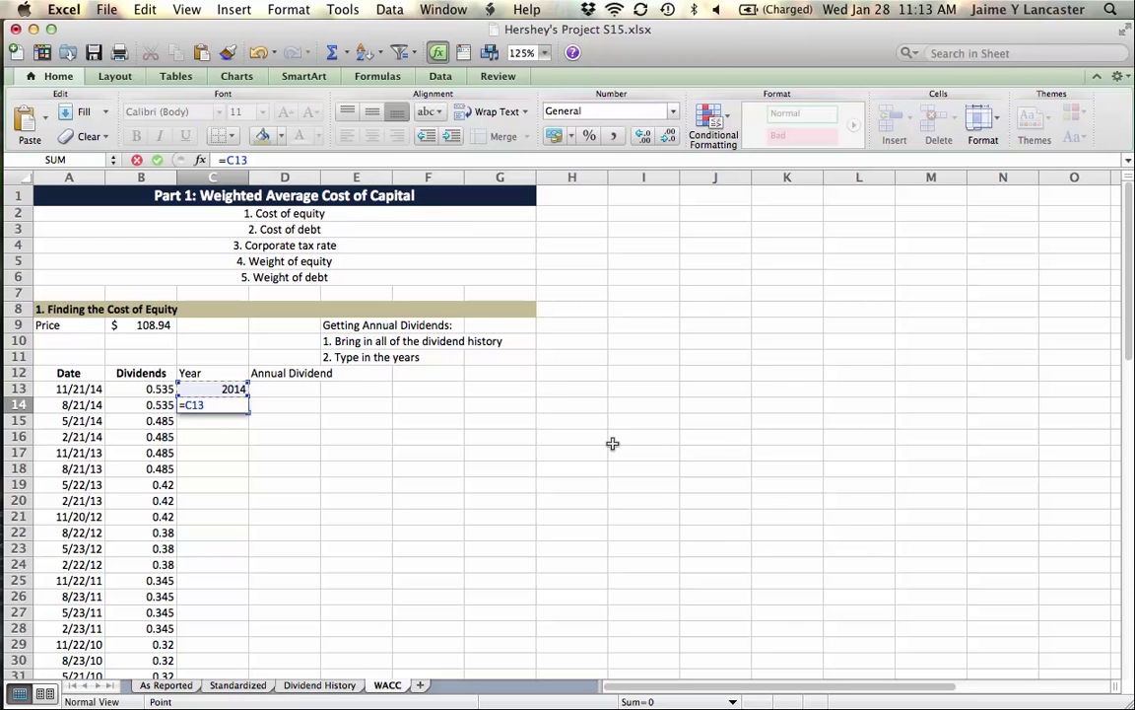
pyautogui.write('-1')
pyautogui.press('Return')
pyautogui.click(236, 408)
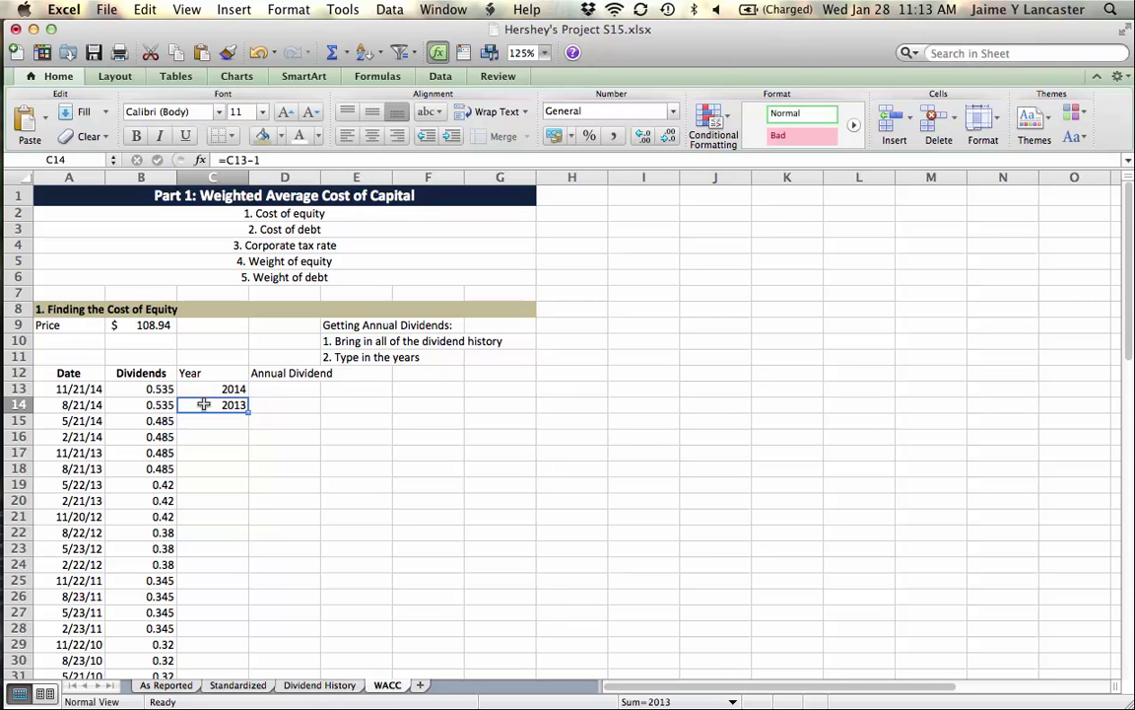
pyautogui.moveTo(247, 411); pyautogui.dragTo(237, 540)
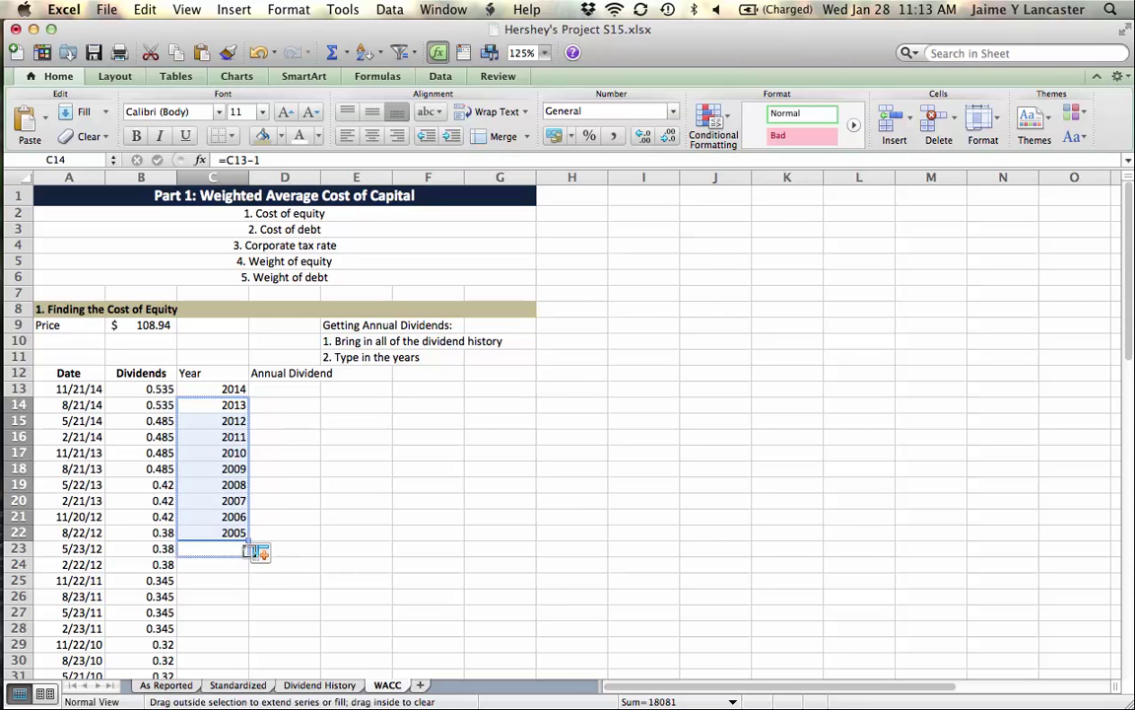
pyautogui.moveTo(248, 540); pyautogui.dragTo(247, 555)
pyautogui.click(413, 547)
pyautogui.click(360, 357)
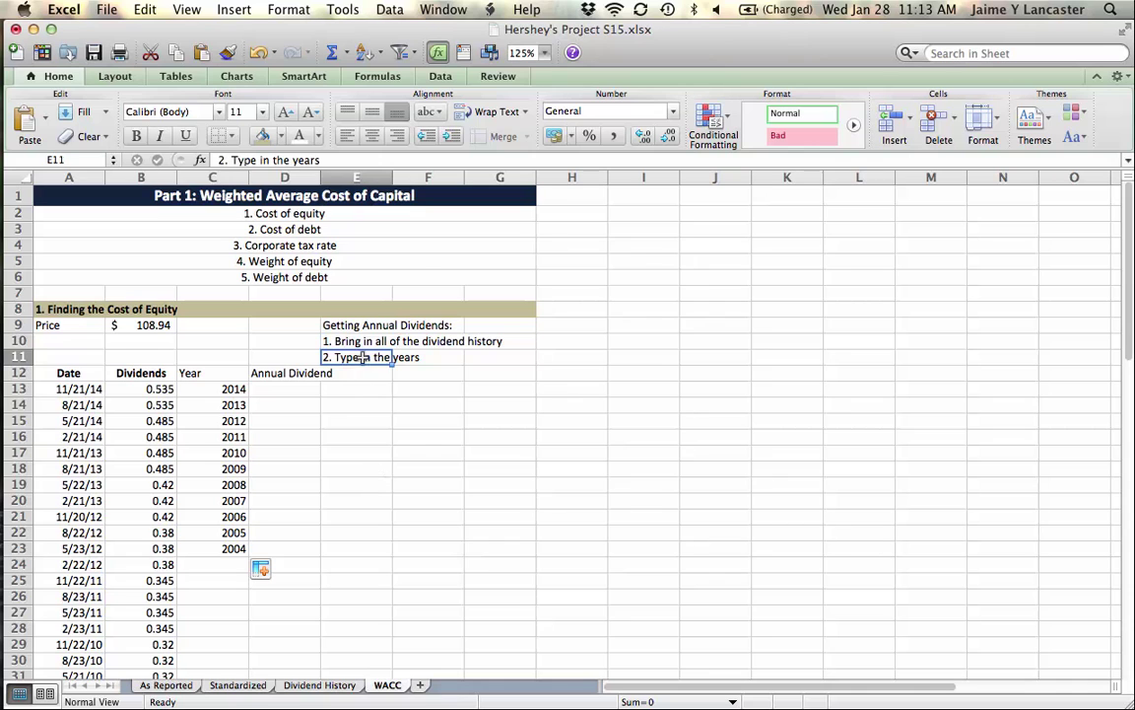
pyautogui.moveTo(217, 373); pyautogui.dragTo(269, 374)
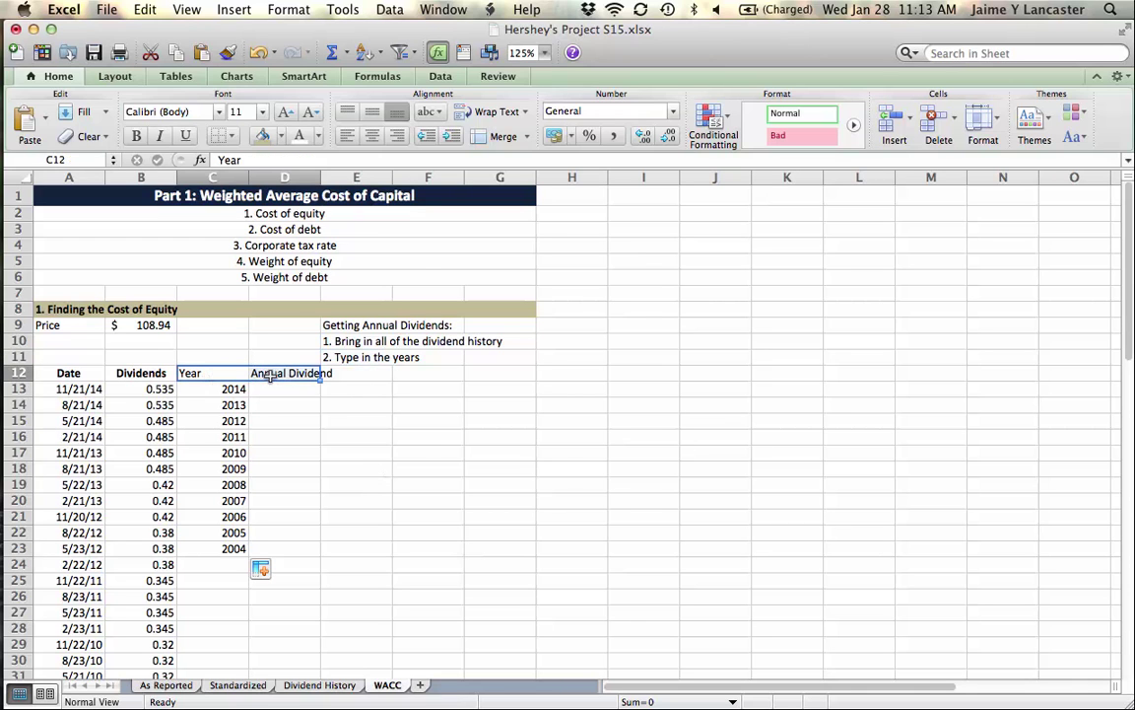
# - Make the C12:D12 headers bold, wrapped onto two lines and centred
pyautogui.click(136, 135)
pyautogui.click(498, 113)
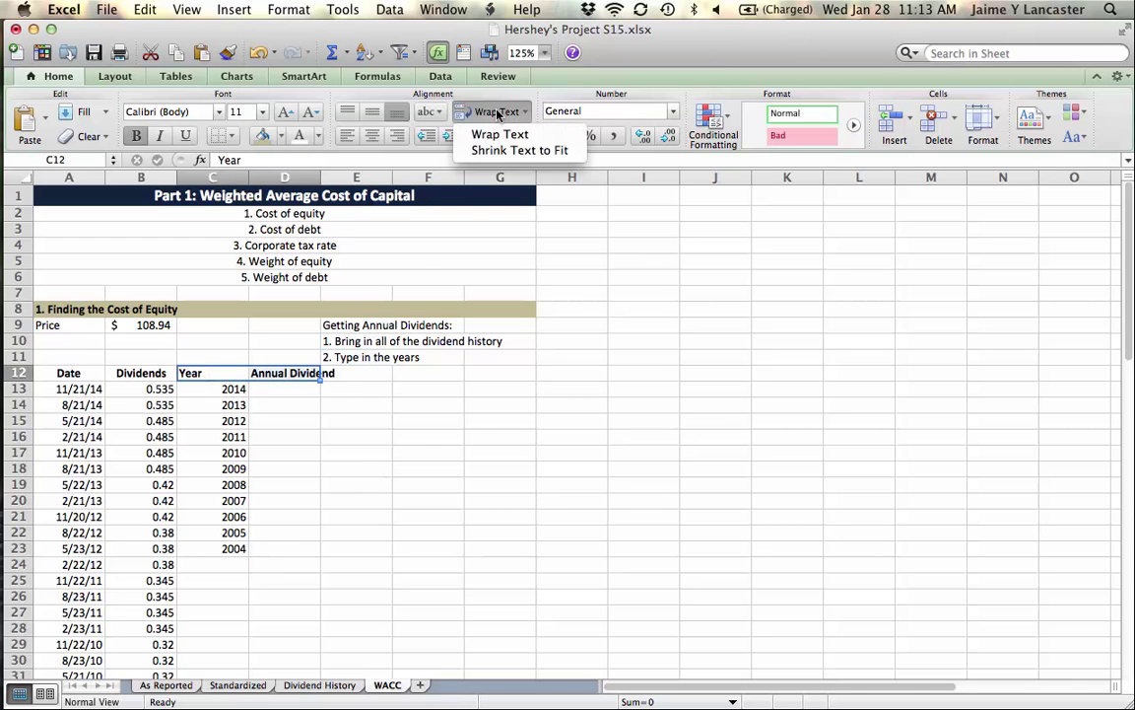
pyautogui.click(485, 131)
pyautogui.click(375, 136)
pyautogui.click(416, 470)
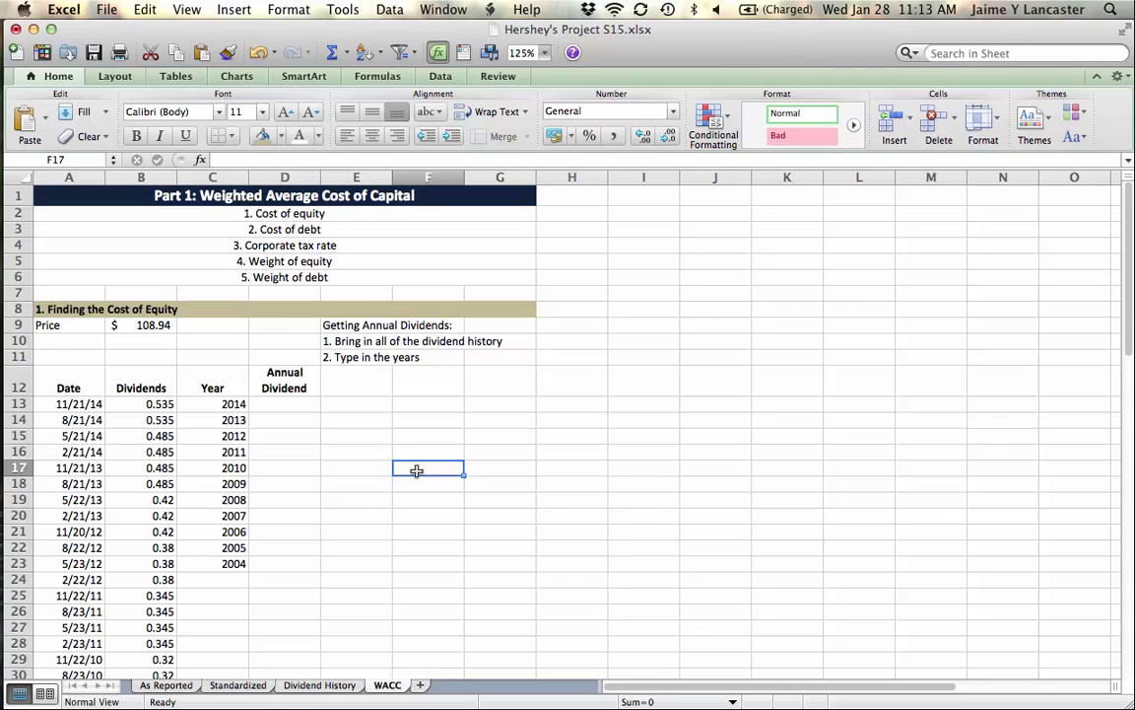
# - Enter '3. Use "sum" to calculate the annual dividend for each year.' in E12
pyautogui.click(358, 386)
pyautogui.write('3. Use "')
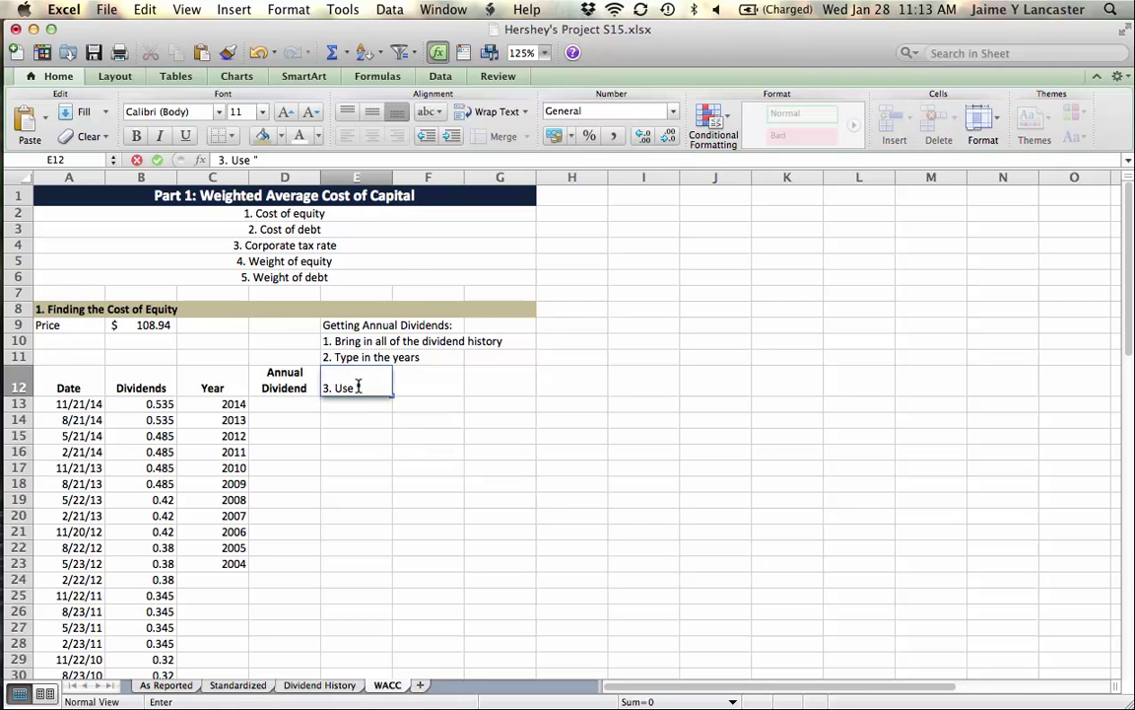
pyautogui.write('sum" to cal')
pyautogui.write('u')
pyautogui.press('BackSpace')
pyautogui.press('BackSpace')
pyautogui.write('lculate ')
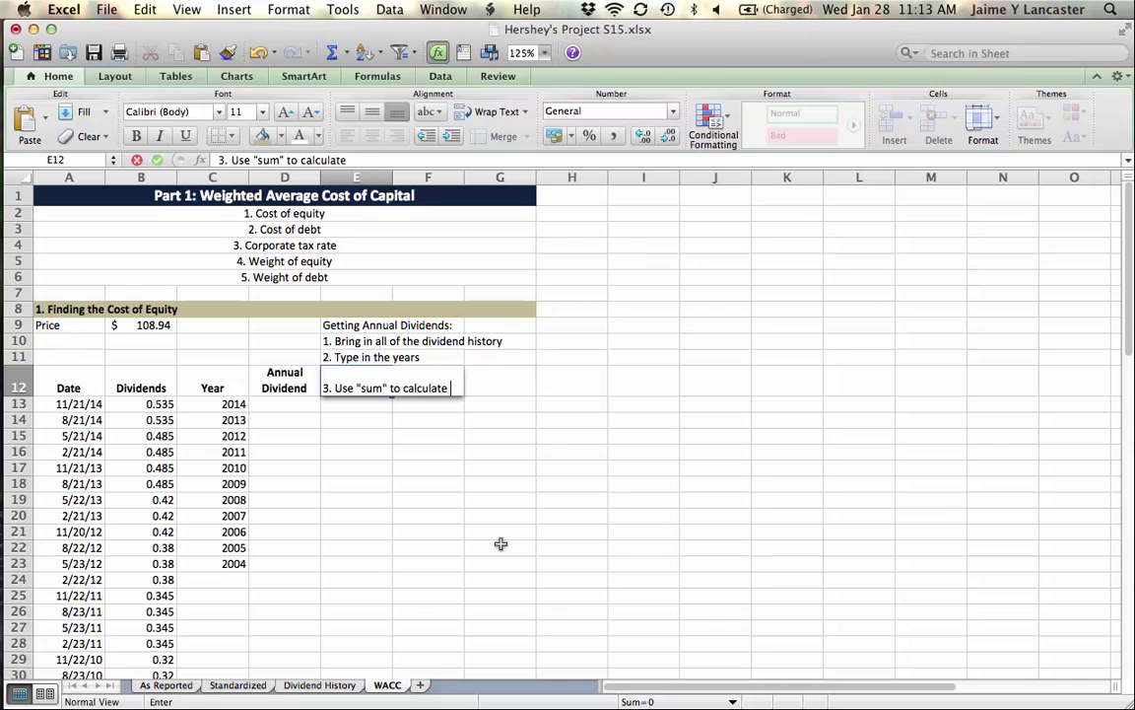
pyautogui.write('the annual divid')
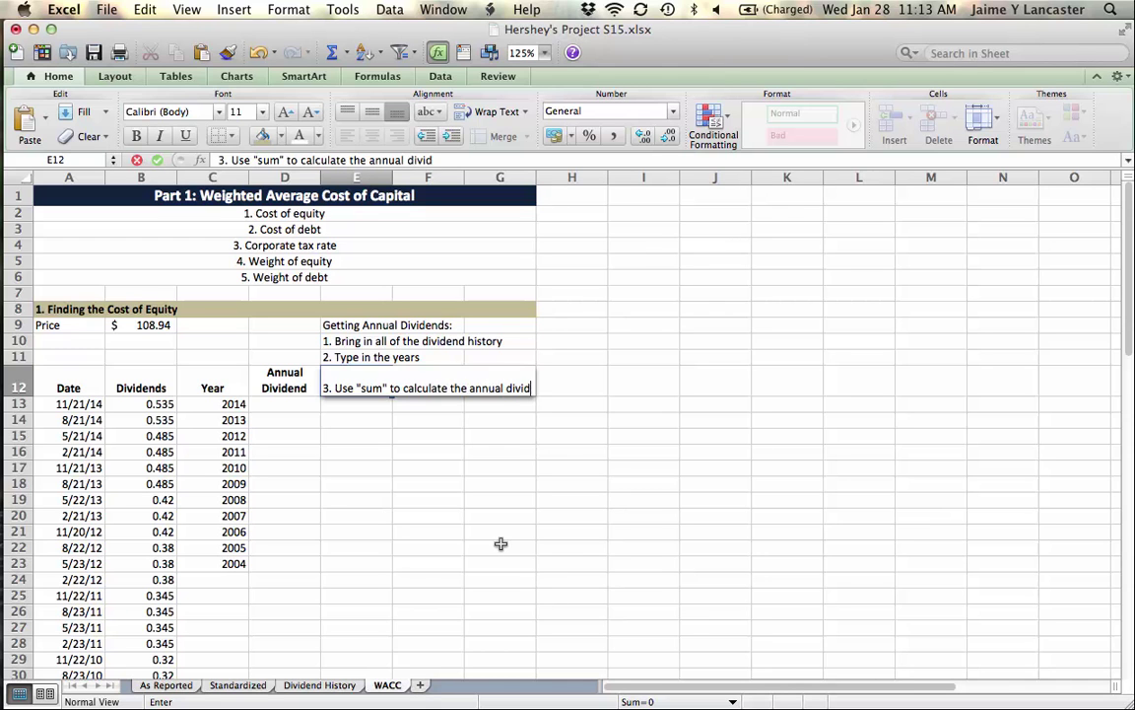
pyautogui.write('end for each year.')
pyautogui.press('Return')
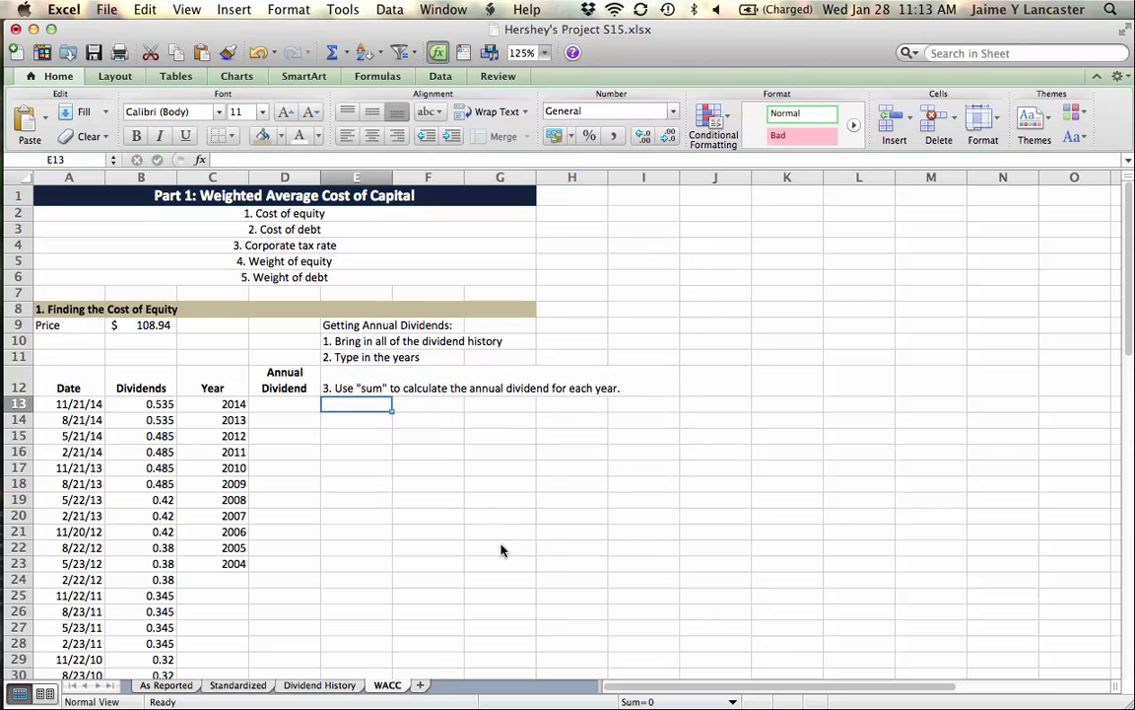
# - Enter SUM formulas for 2014 (B13:B16, 2.04) and 2013 (B17:B20, 1.81) in the Annual Dividend column
pyautogui.click(289, 399)
pyautogui.write('=')
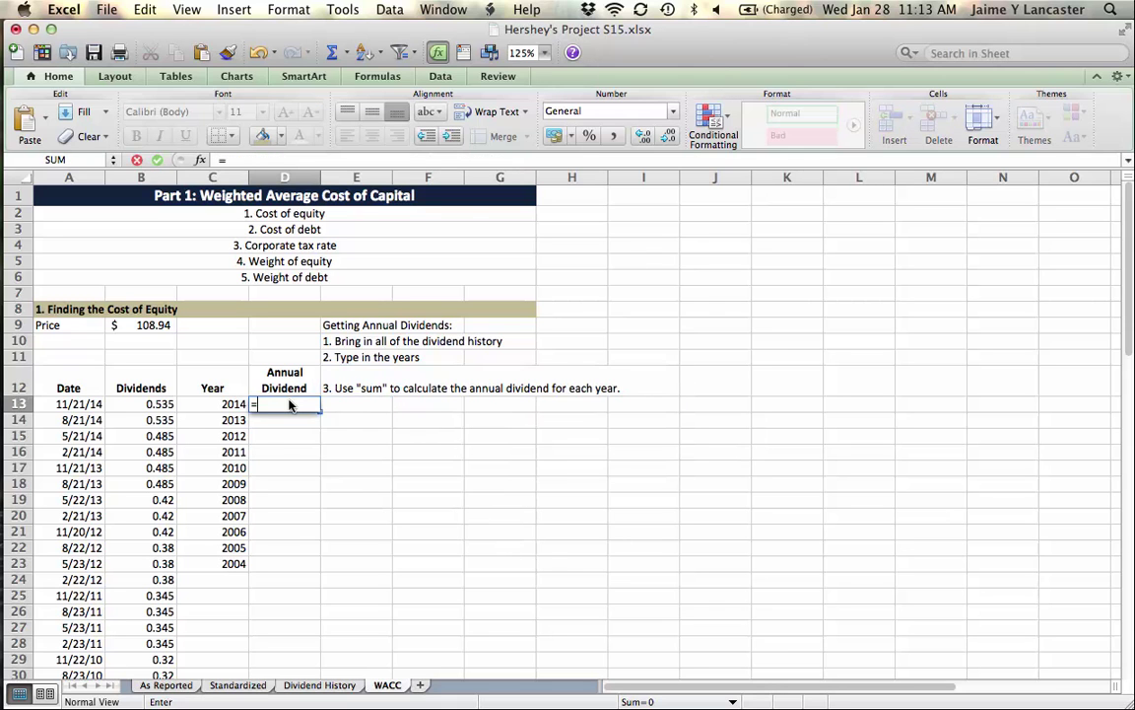
pyautogui.write('sum(')
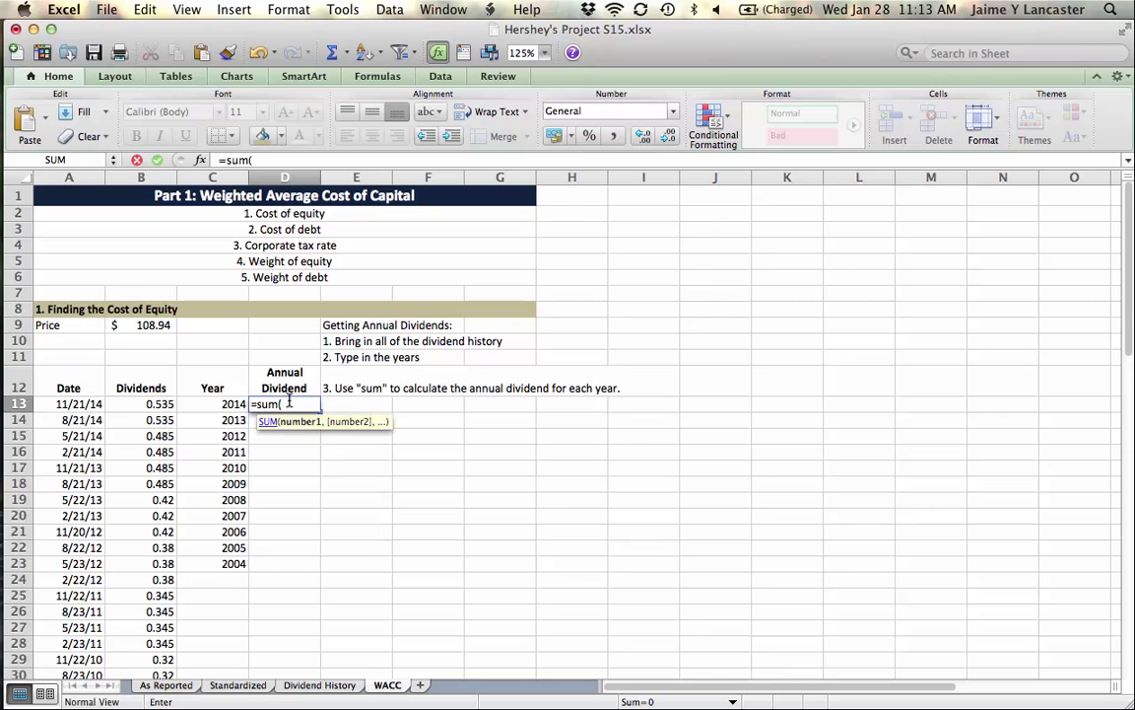
pyautogui.moveTo(168, 402); pyautogui.dragTo(157, 451)
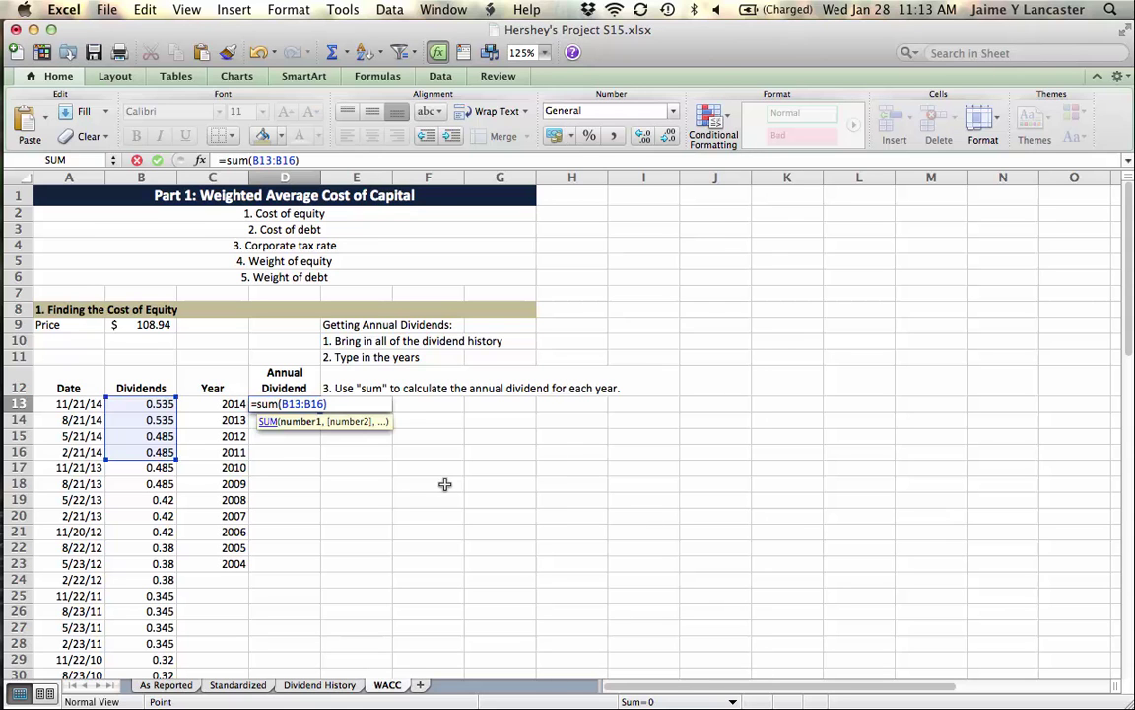
pyautogui.press('Return')
pyautogui.write('=sum(')
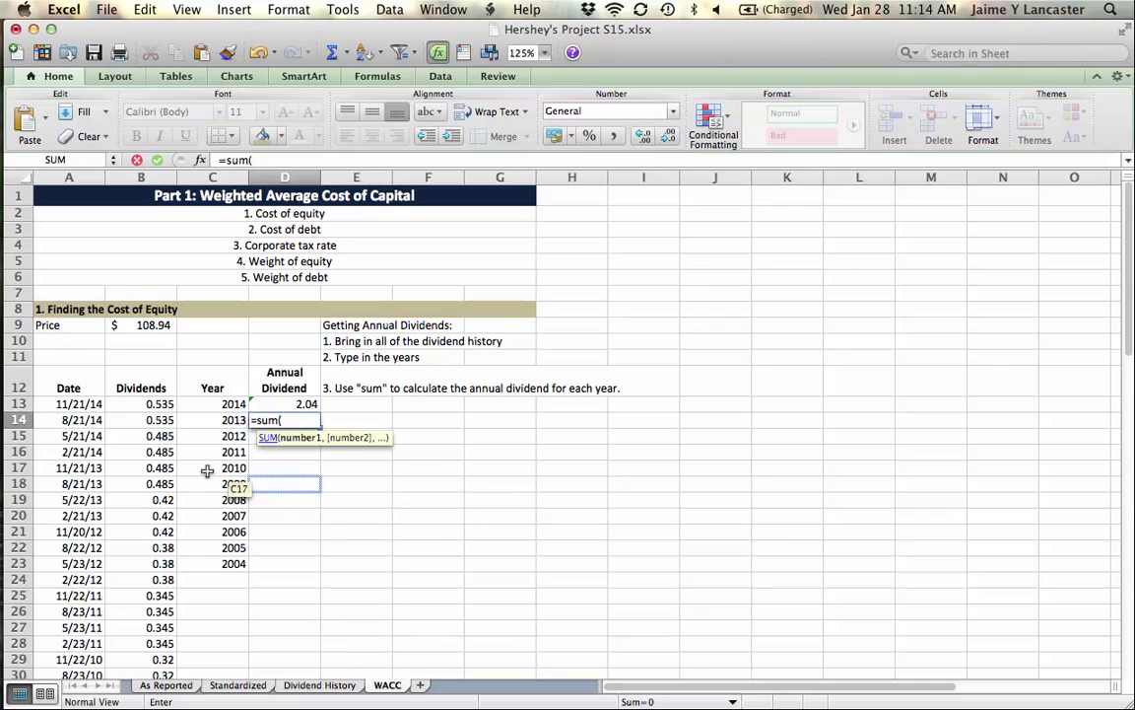
pyautogui.click(135, 473)
pyautogui.moveTo(135, 476); pyautogui.dragTo(139, 516)
pyautogui.write(')')
pyautogui.press('Return')
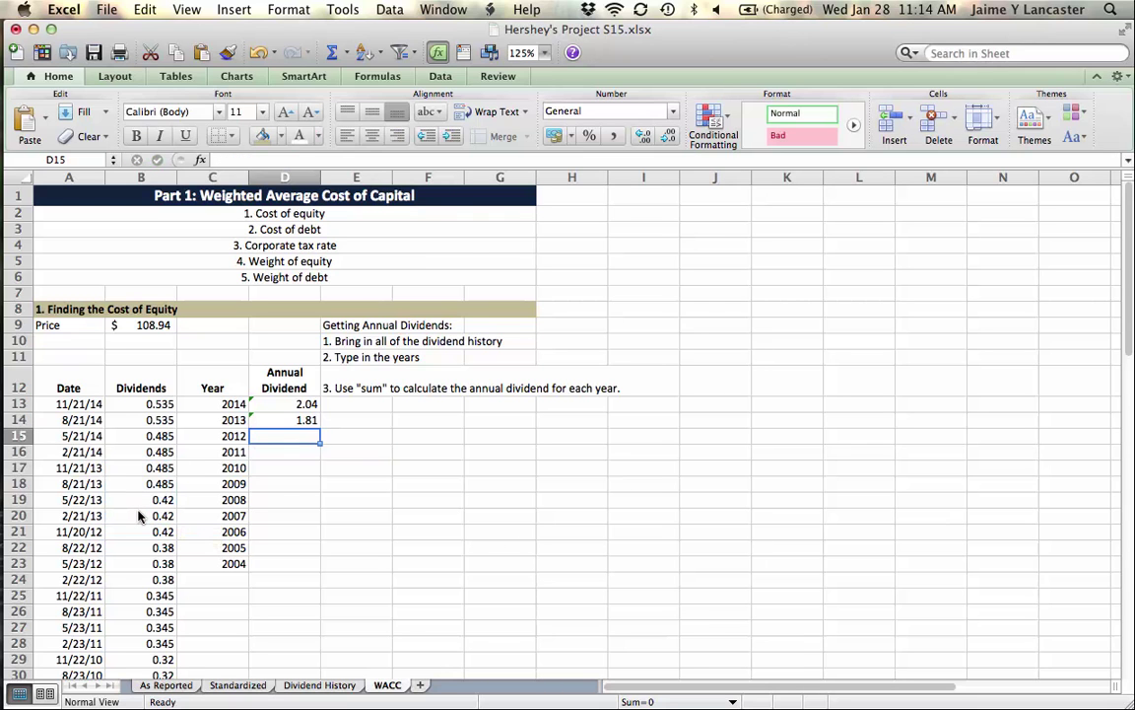
# - Sum the 2012 dividends in B21:B24 into the next Annual Dividend cell
pyautogui.write('=sum(')
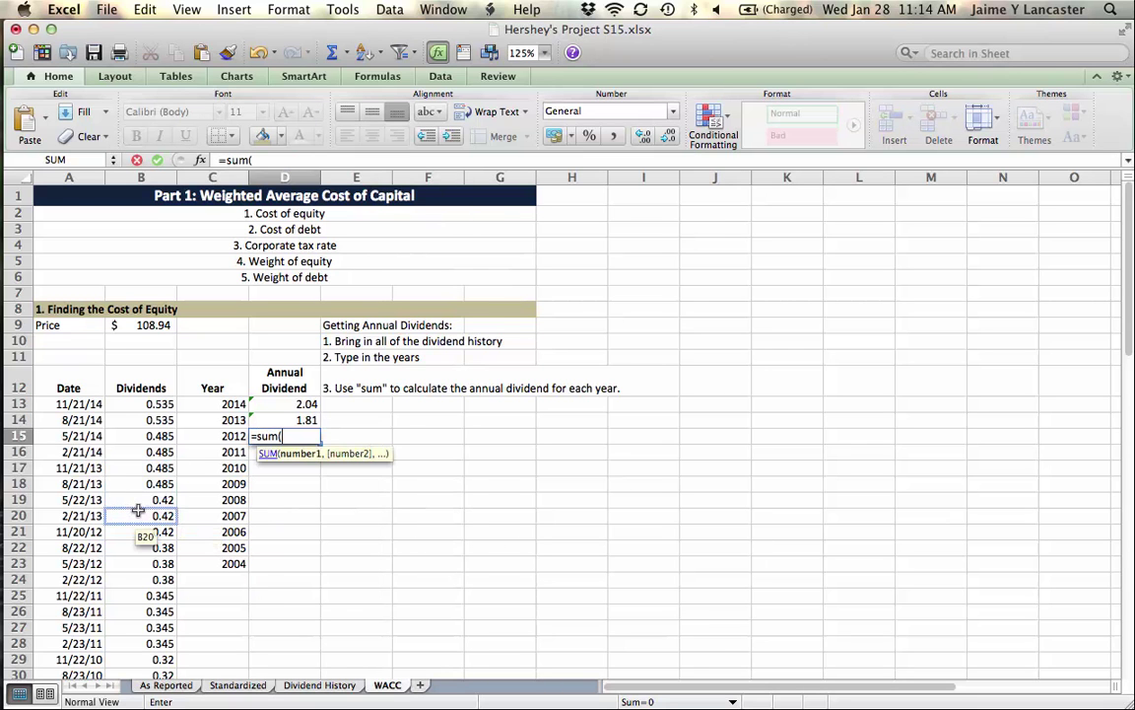
pyautogui.moveTo(148, 532); pyautogui.dragTo(155, 582)
pyautogui.write(')')
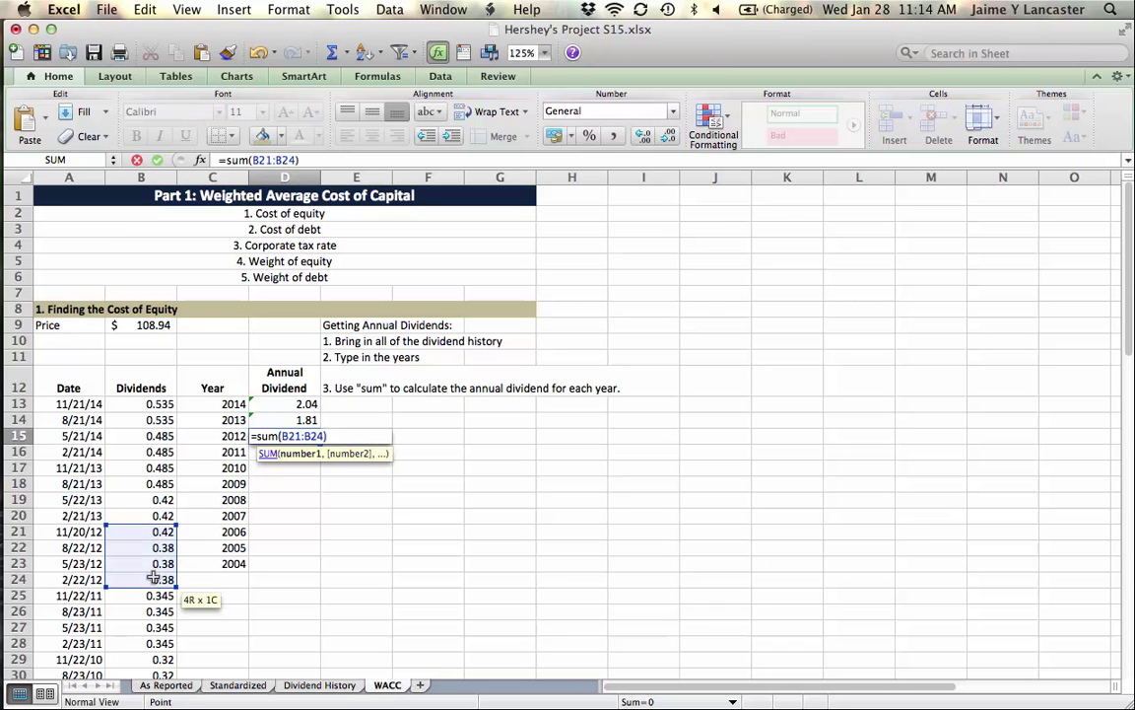
pyautogui.press('Return')
pyautogui.moveTo(20, 545)
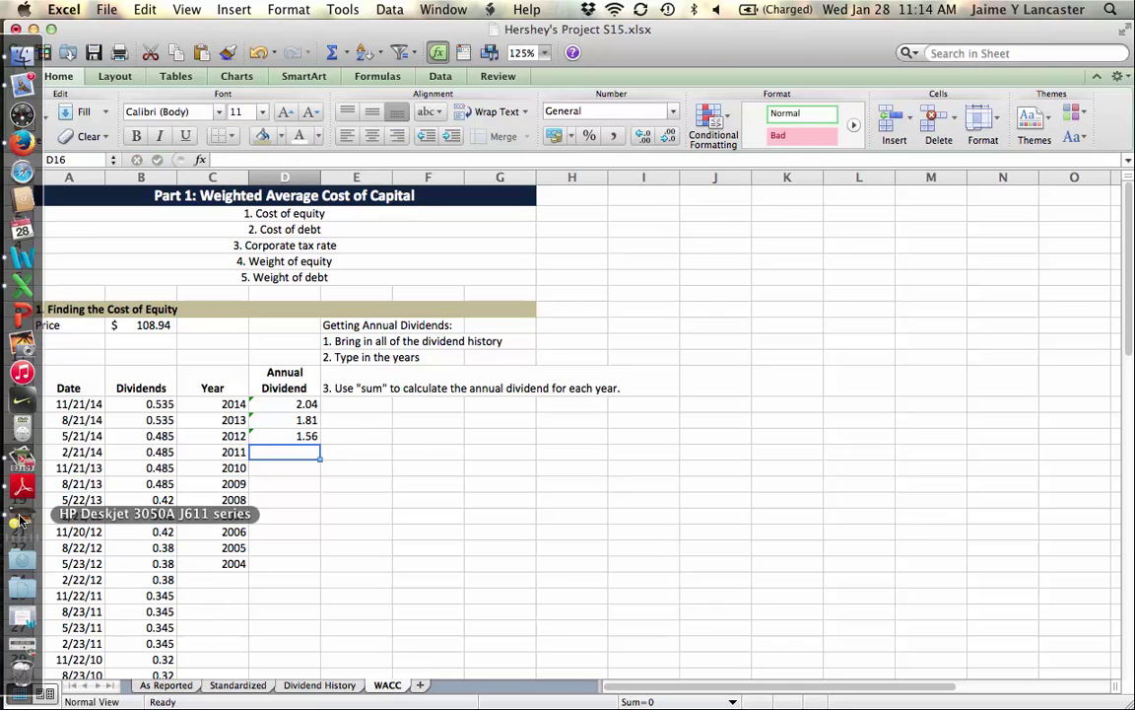
pyautogui.click(22, 462)
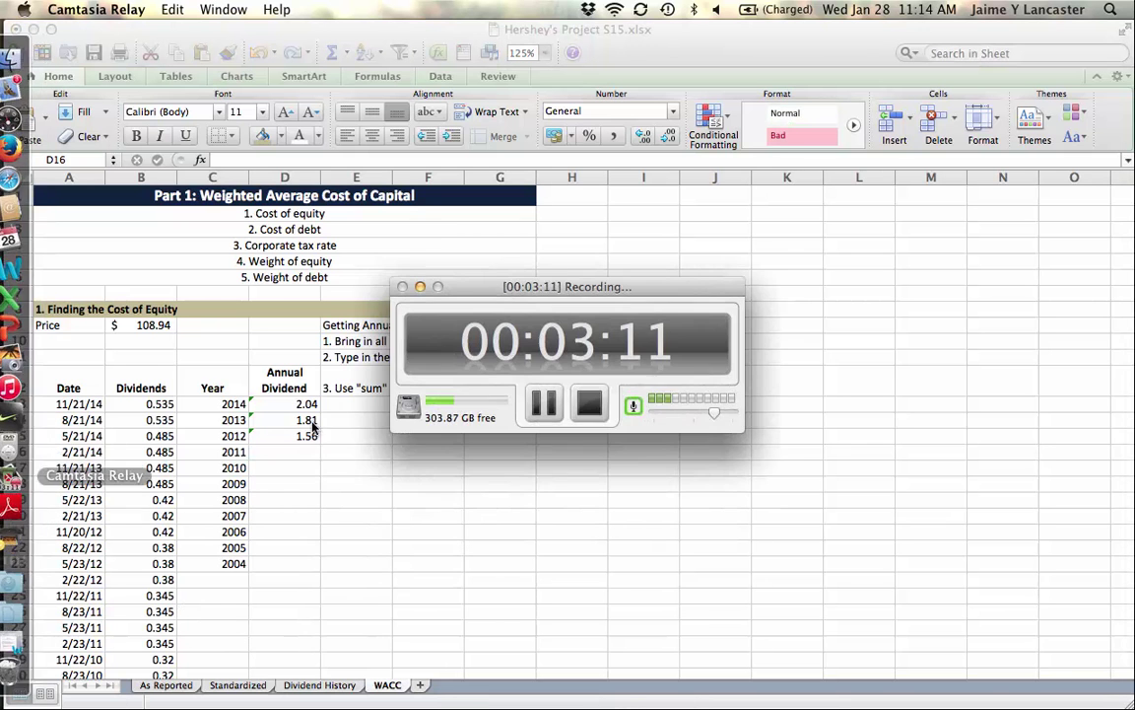
pyautogui.click(543, 415)
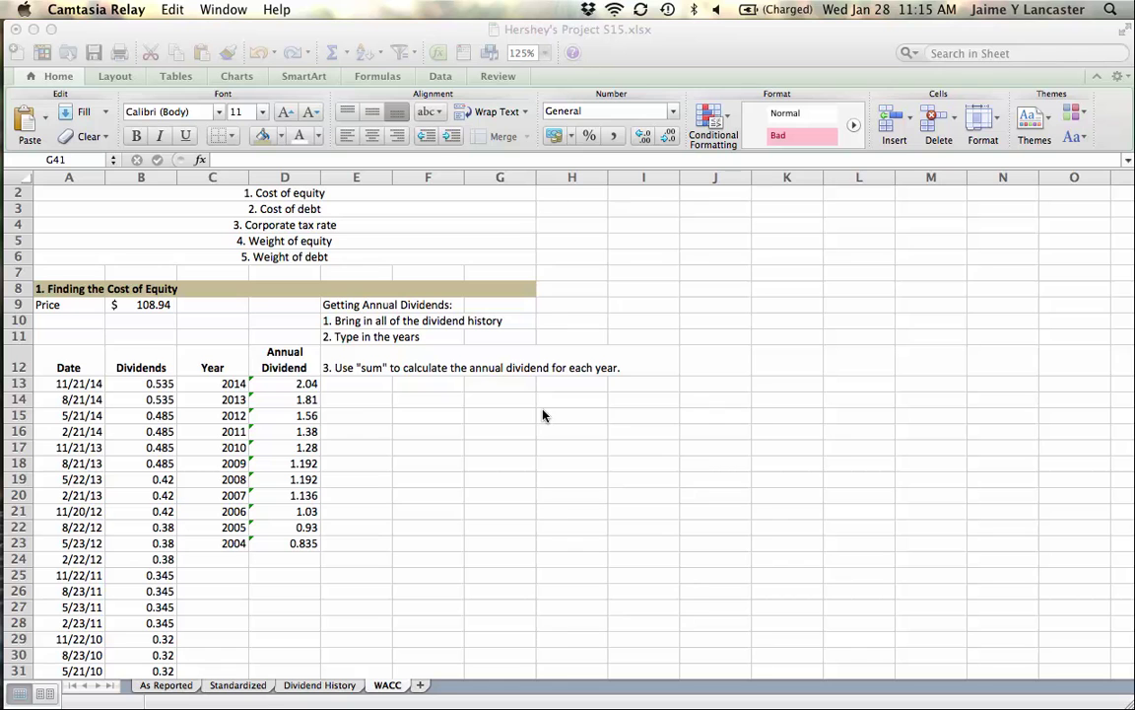
# - Apply Accounting format to D13:D23, showing $ 2.04 for 2014 down to $ 0.84 for 2004
pyautogui.click(299, 387)
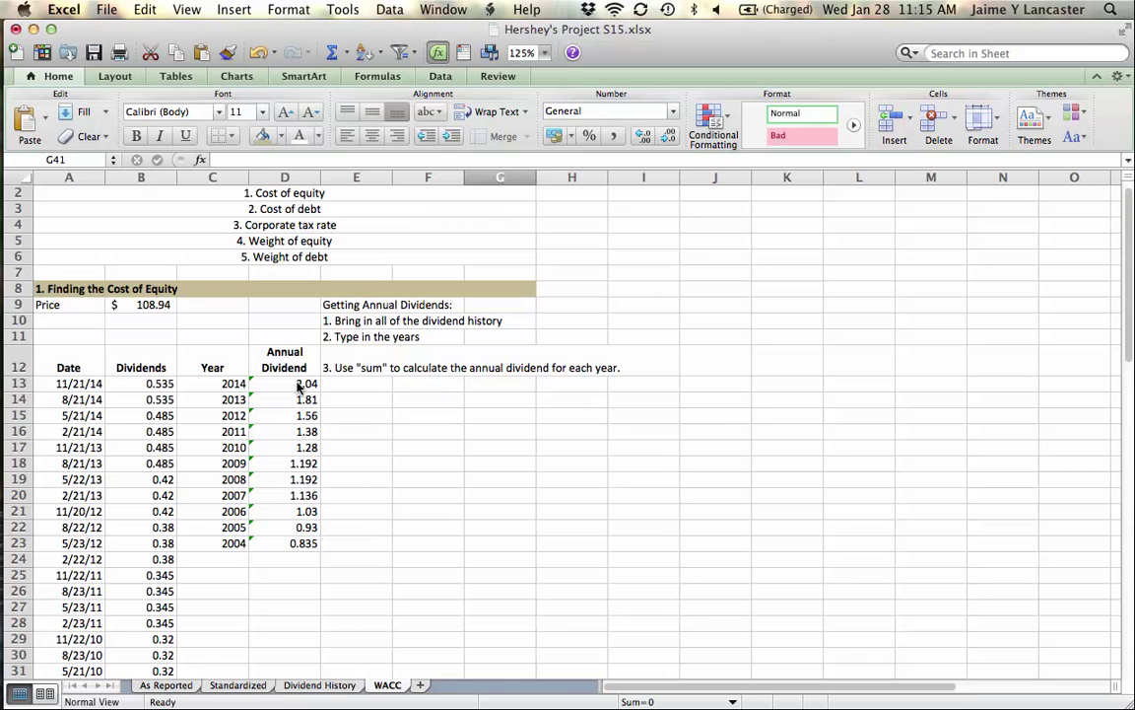
pyautogui.click(298, 388)
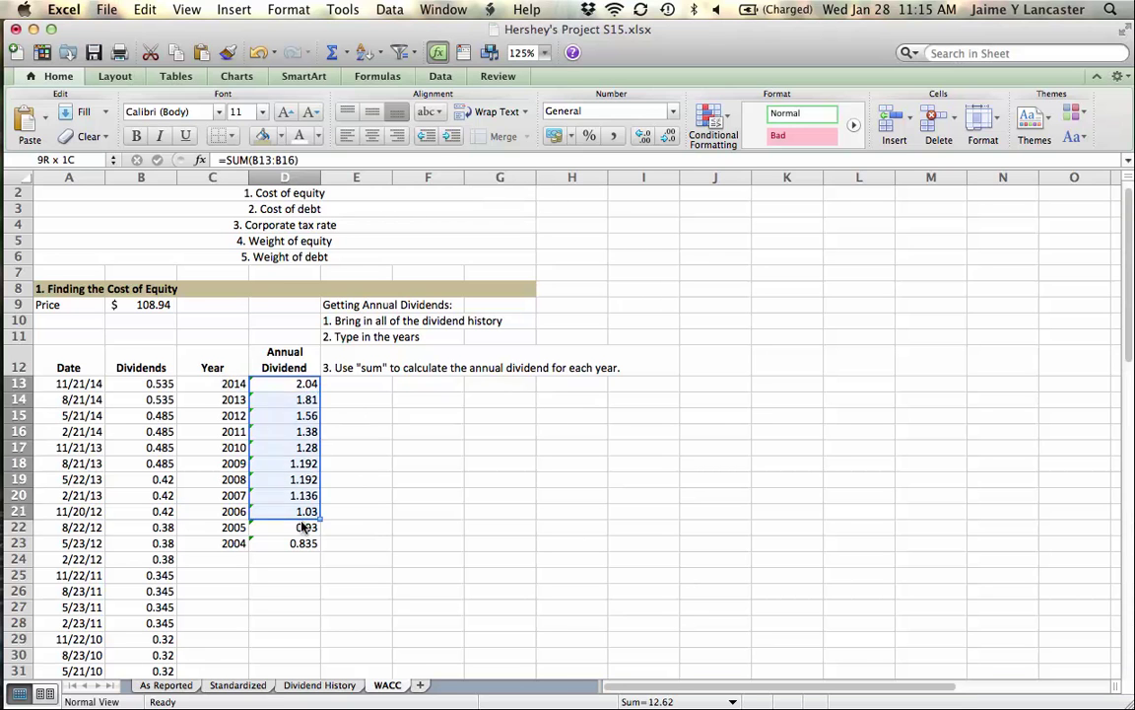
pyautogui.moveTo(301, 540); pyautogui.dragTo(272, 475)
pyautogui.click(428, 528)
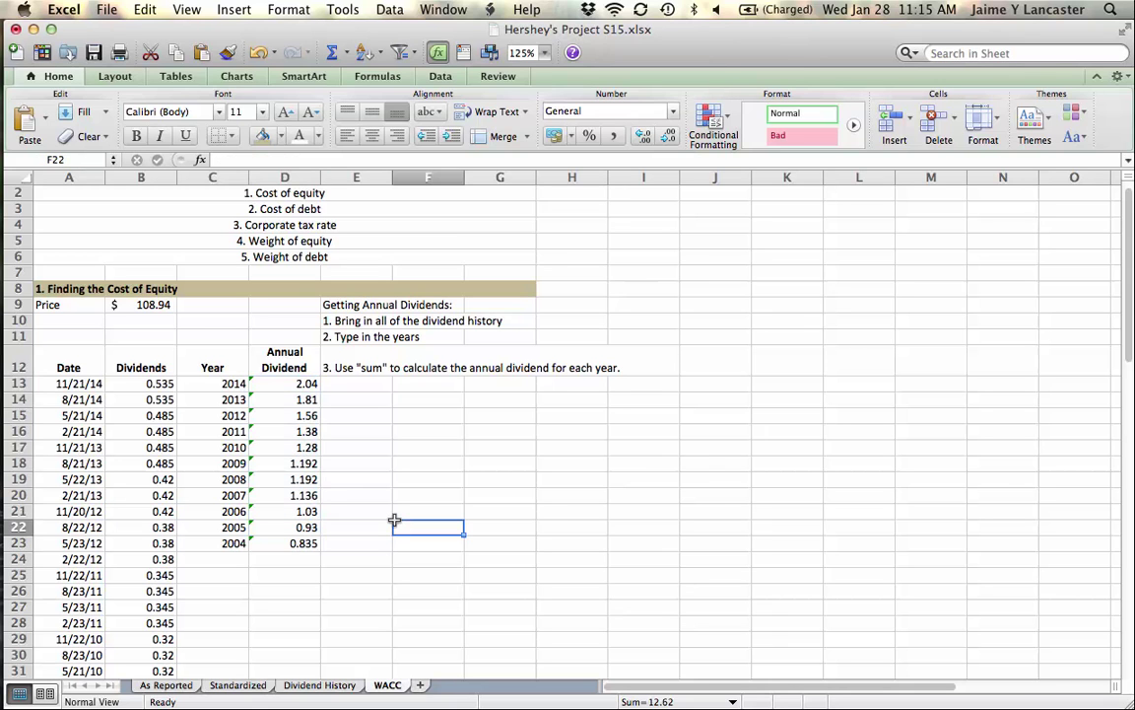
pyautogui.click(302, 384)
pyautogui.doubleClick(299, 384)
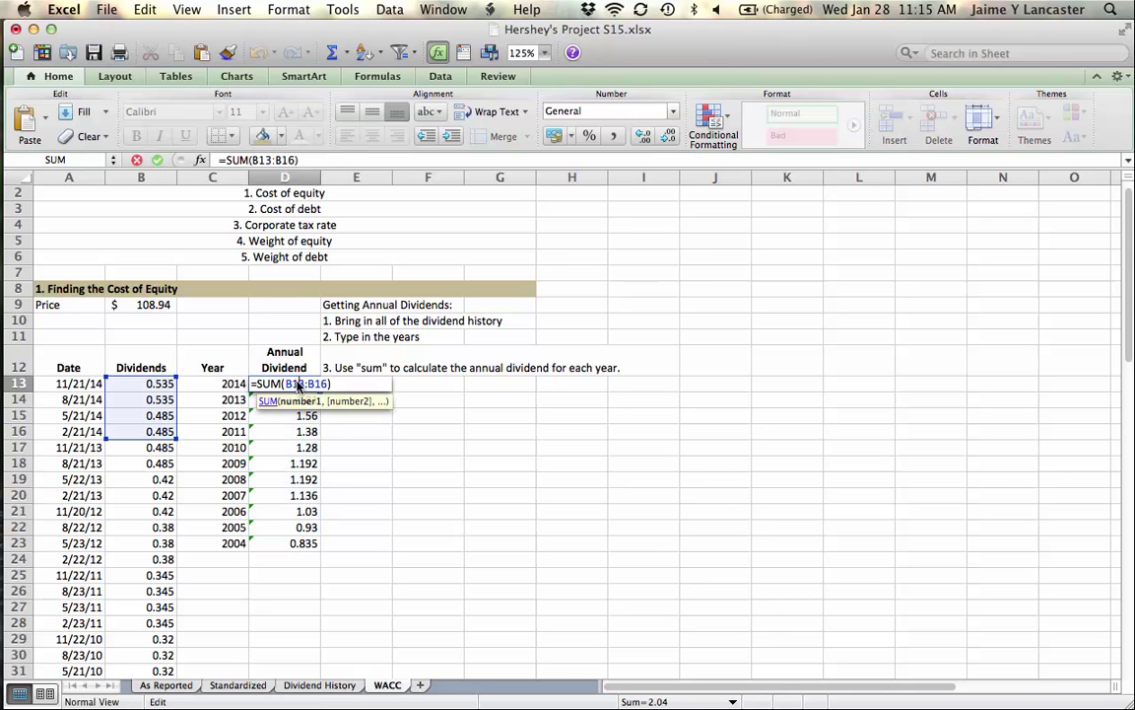
pyautogui.press('Return')
pyautogui.click(299, 384)
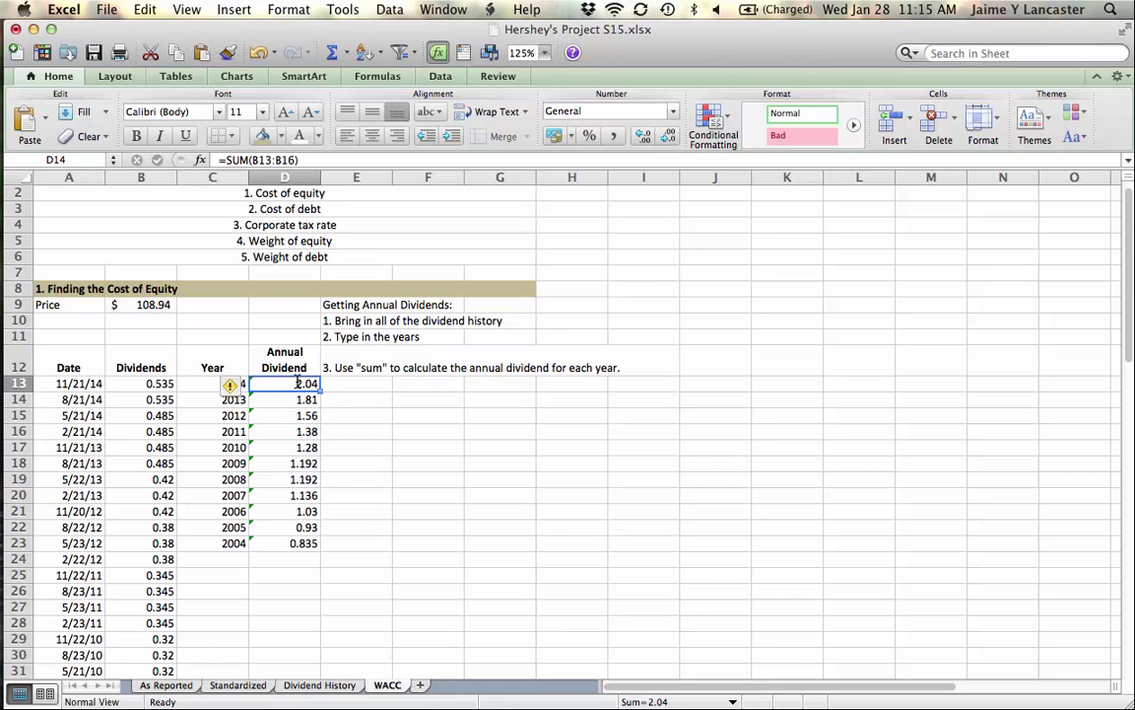
pyautogui.moveTo(299, 399); pyautogui.dragTo(301, 543)
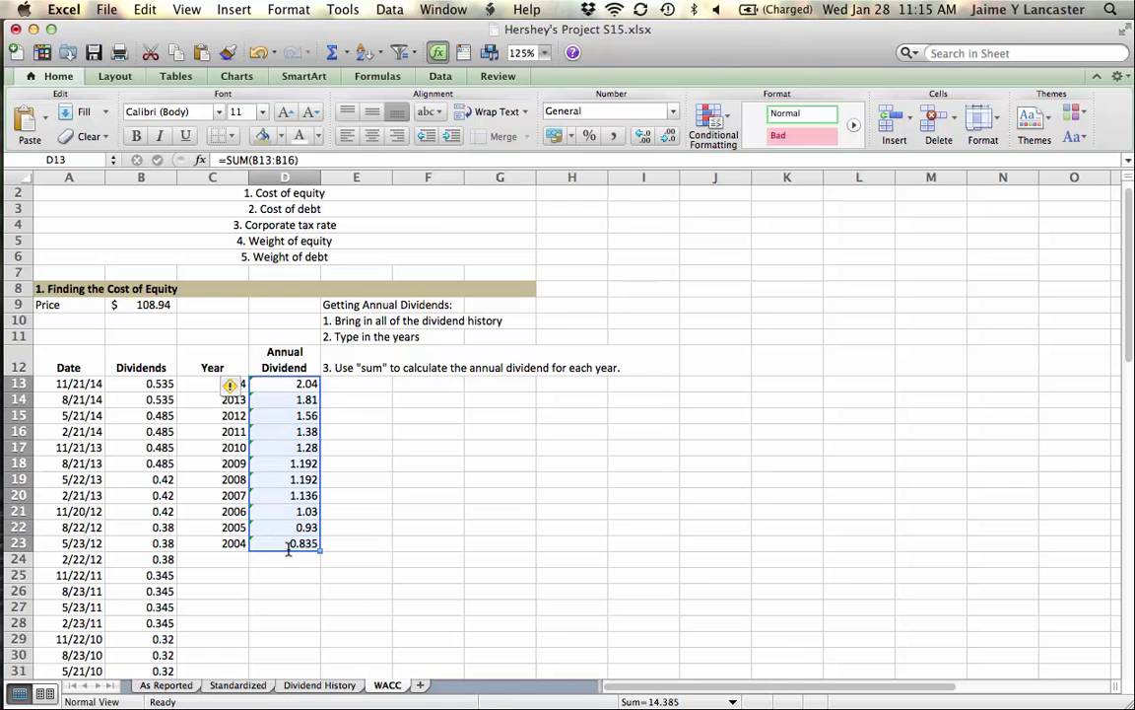
pyautogui.click(554, 136)
pyautogui.click(517, 490)
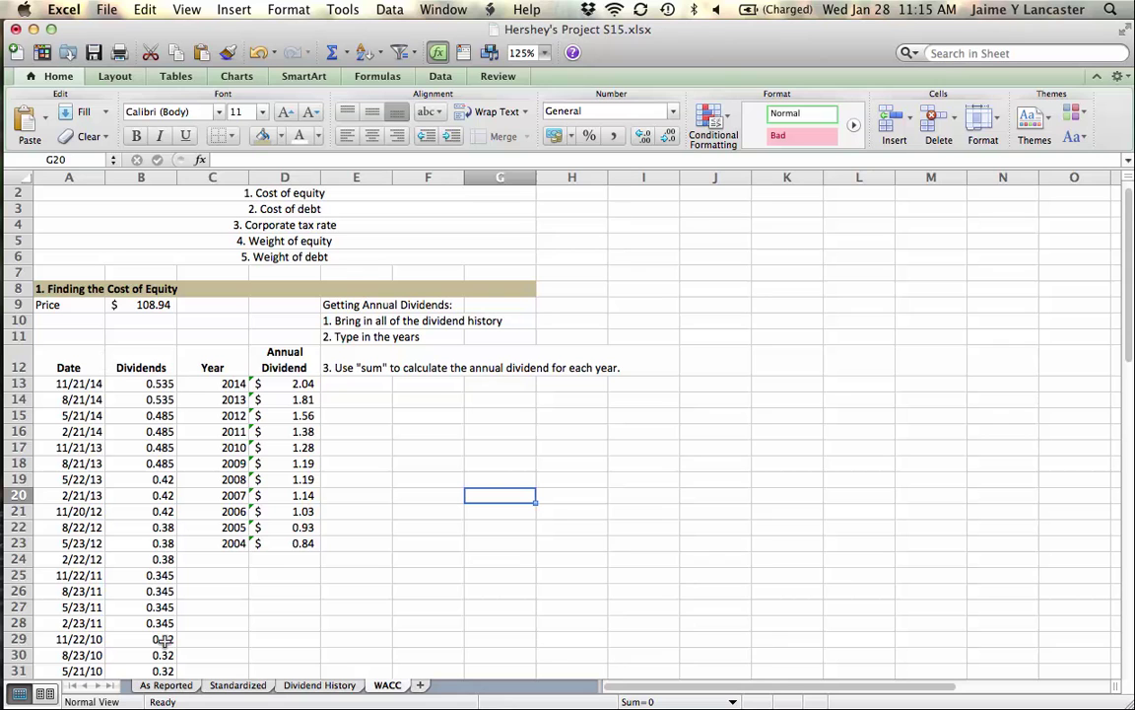
pyautogui.moveTo(61, 370); pyautogui.dragTo(131, 365)
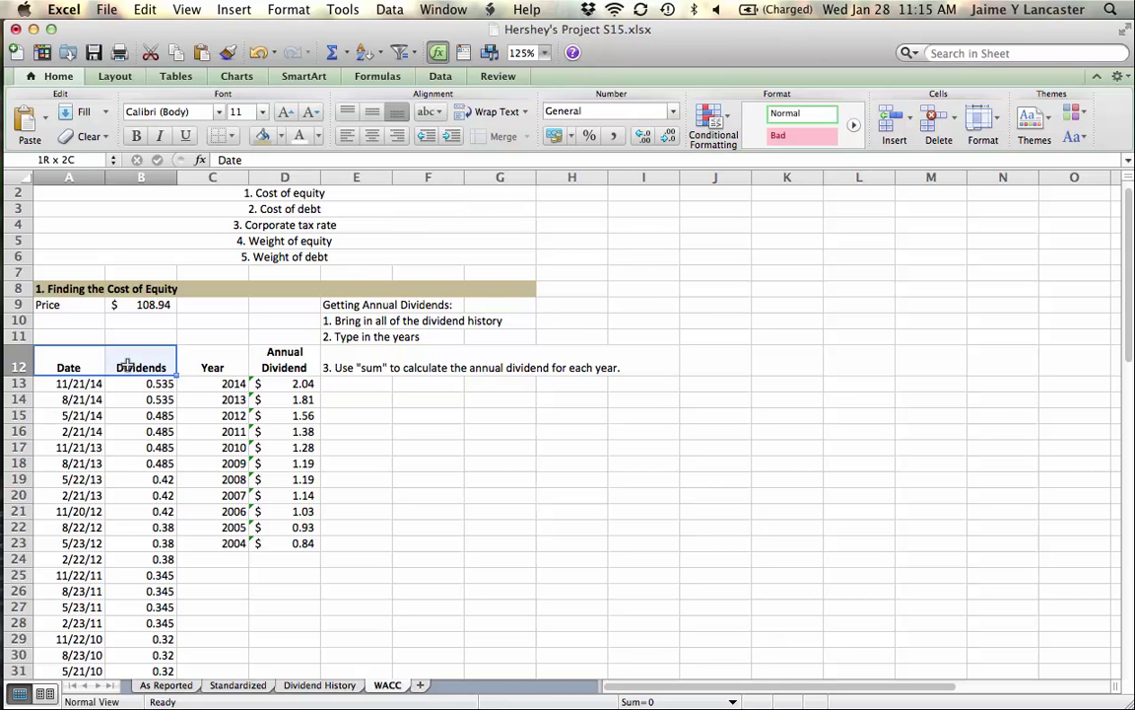
pyautogui.press('super+shift+Down')
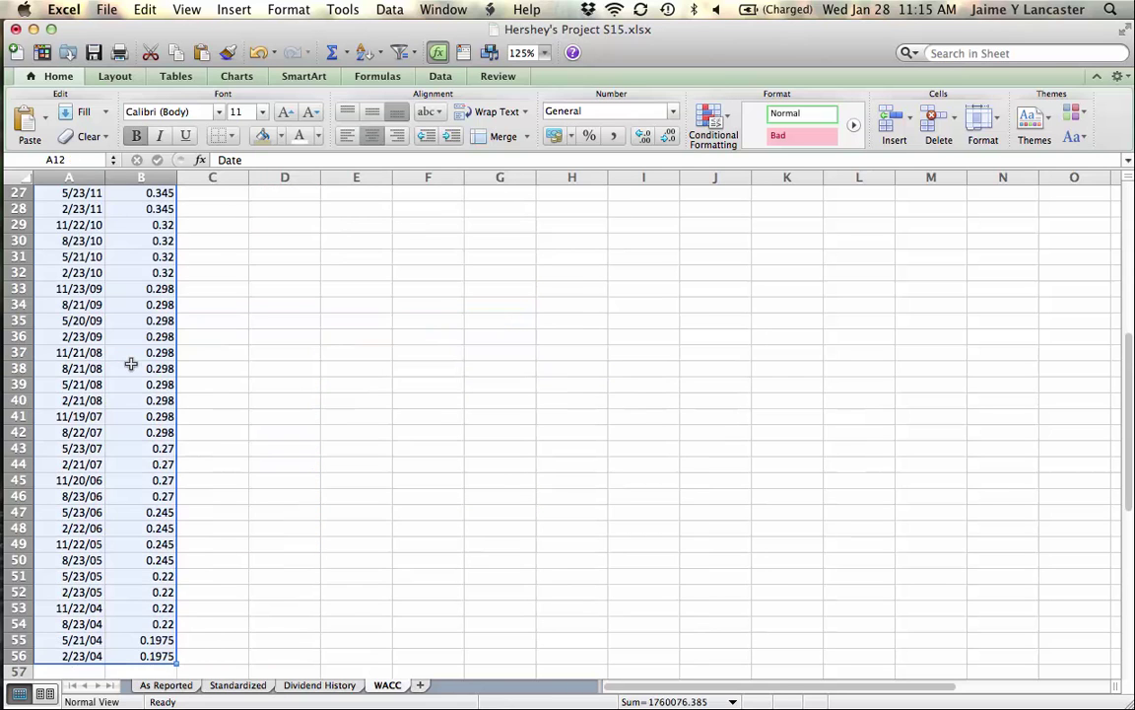
pyautogui.scroll(10, 431, 274)
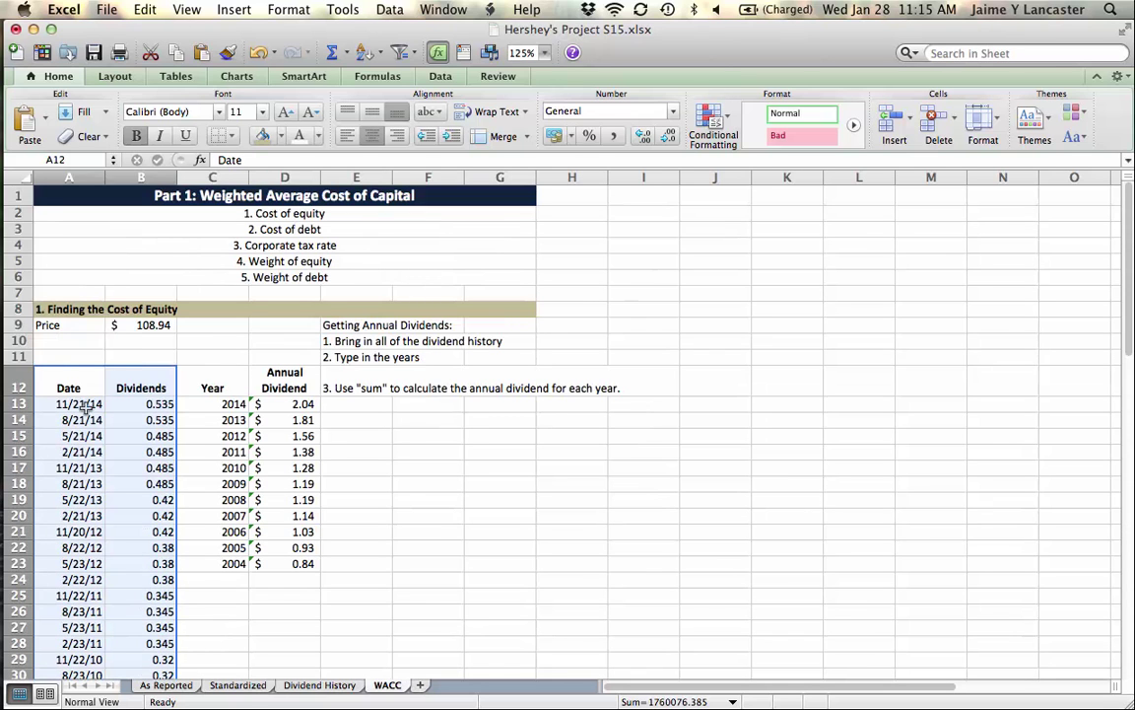
pyautogui.rightClick(69, 388)
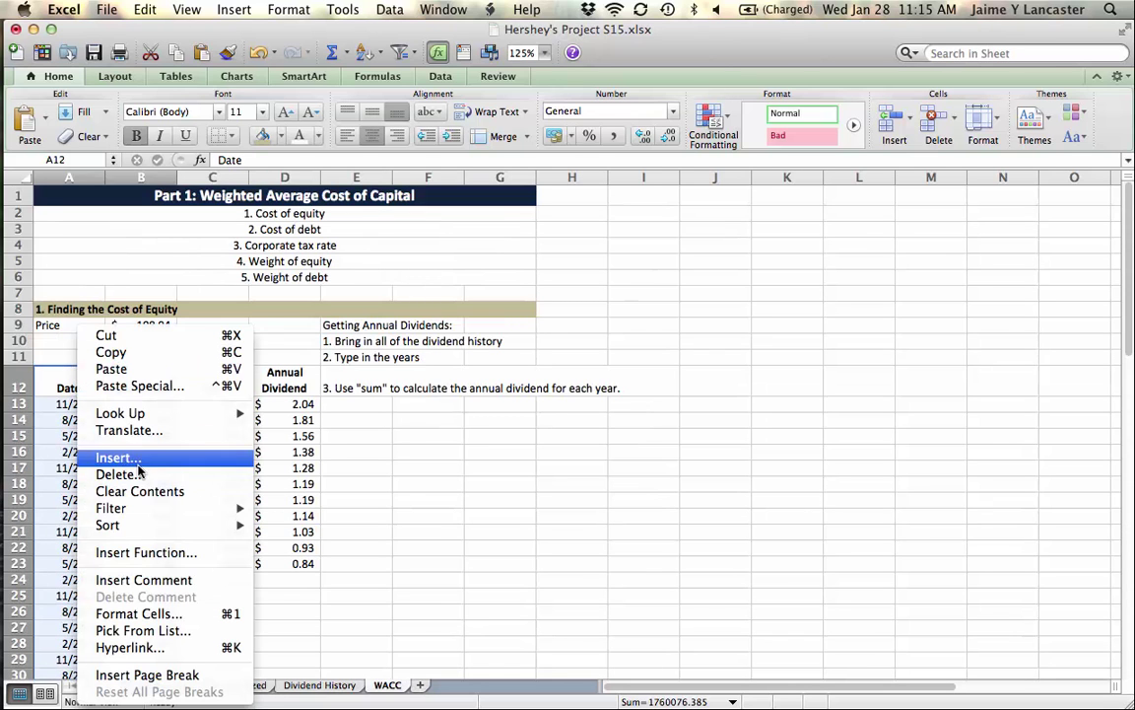
pyautogui.click(128, 459)
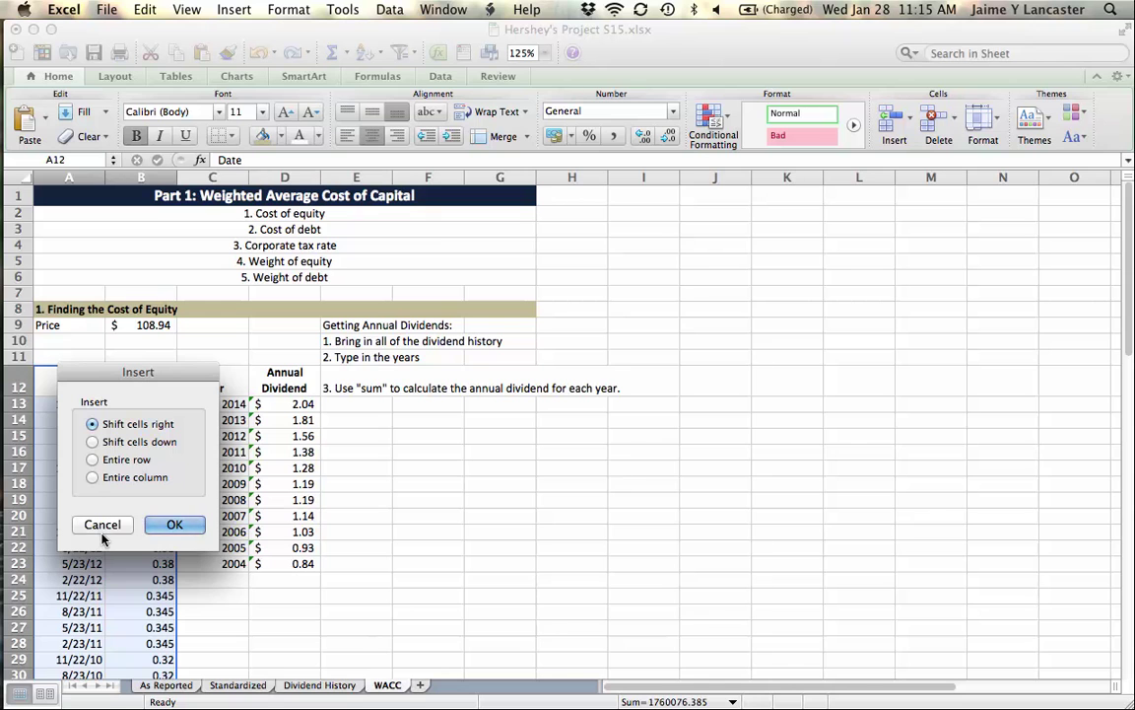
pyautogui.click(103, 525)
pyautogui.rightClick(94, 451)
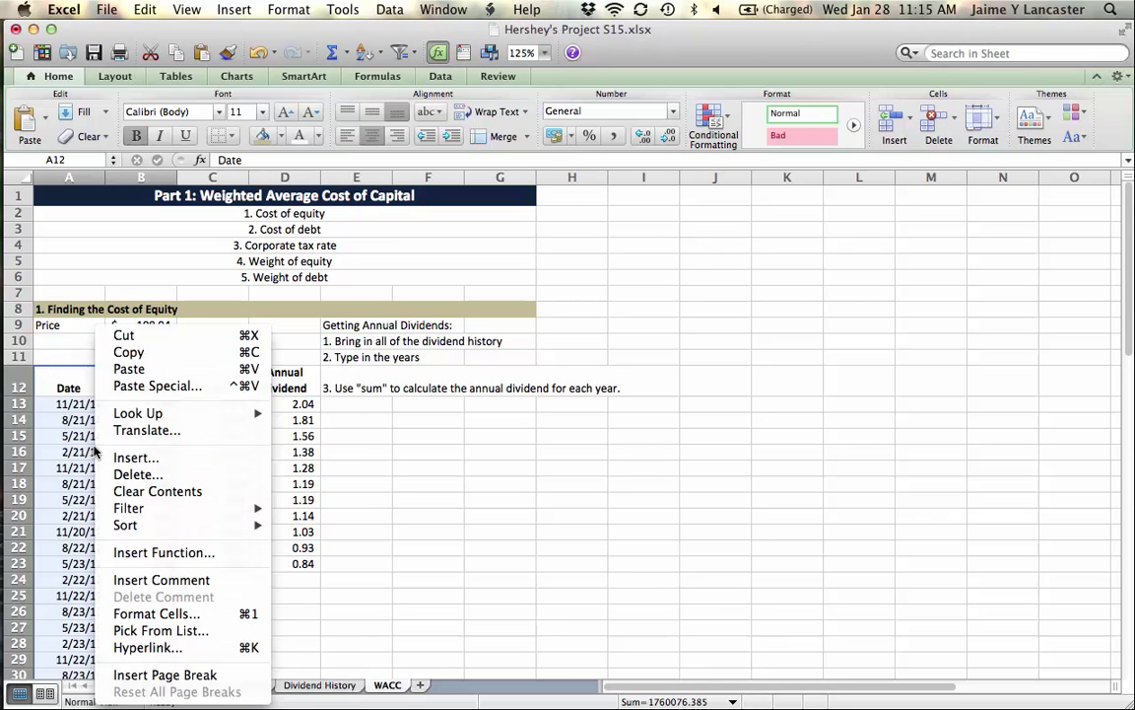
pyautogui.click(126, 474)
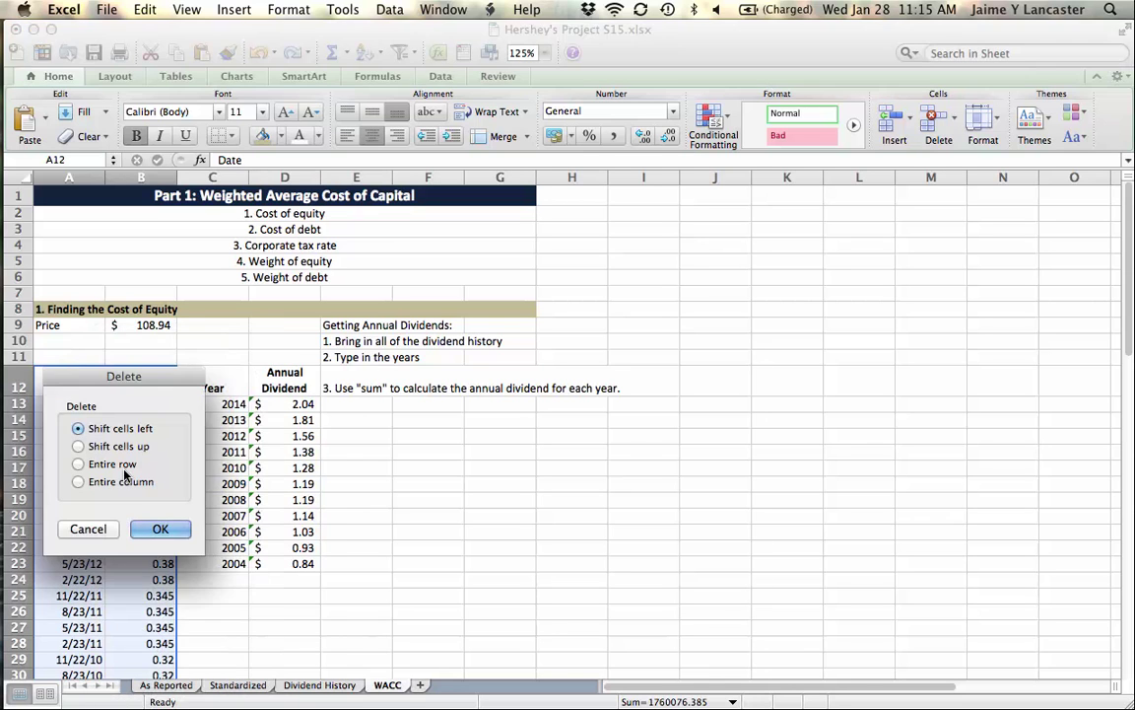
pyautogui.click(157, 529)
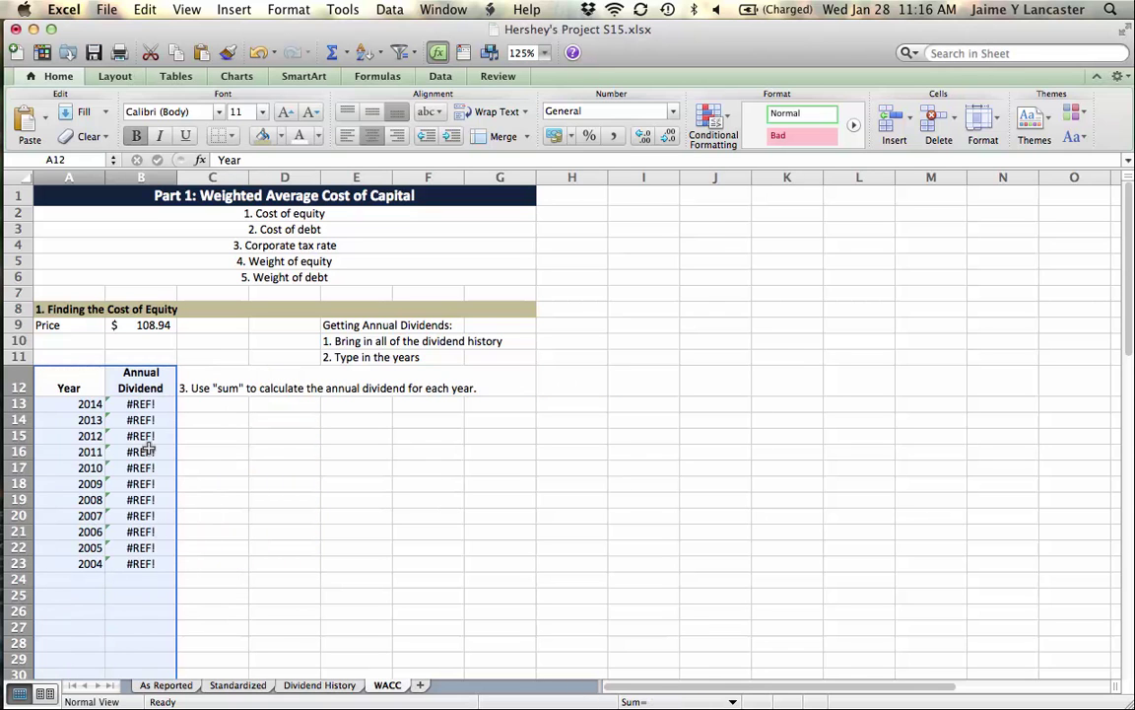
pyautogui.click(139, 404)
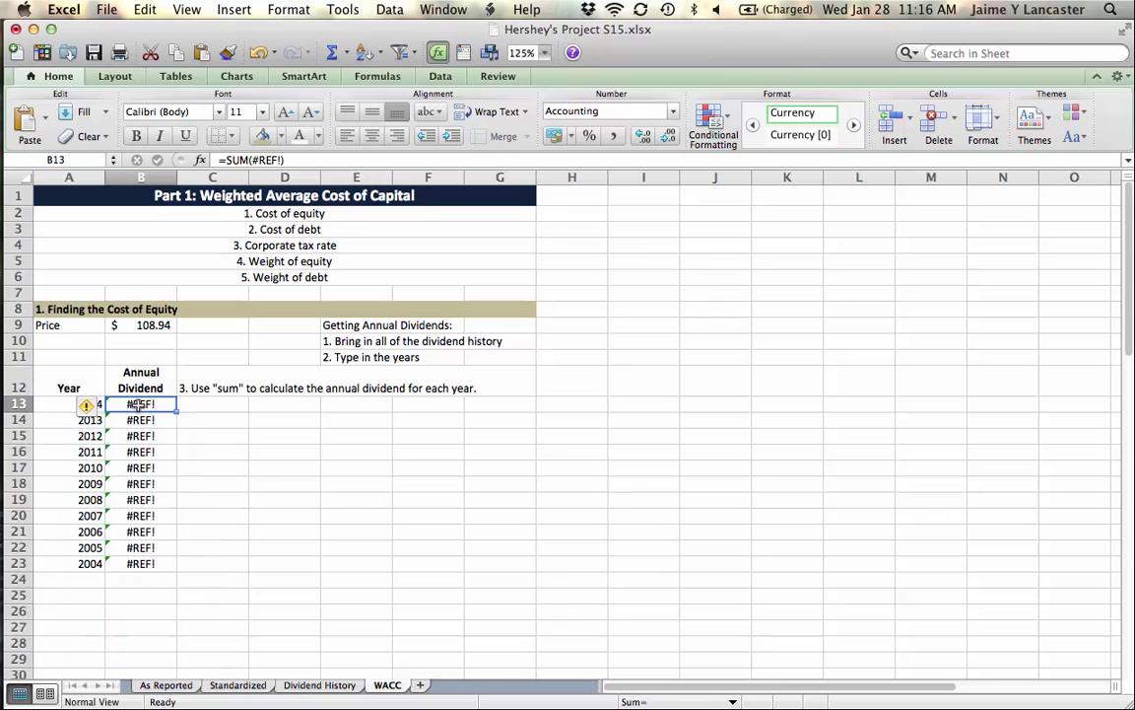
pyautogui.press('cmd+z')
pyautogui.click(353, 500)
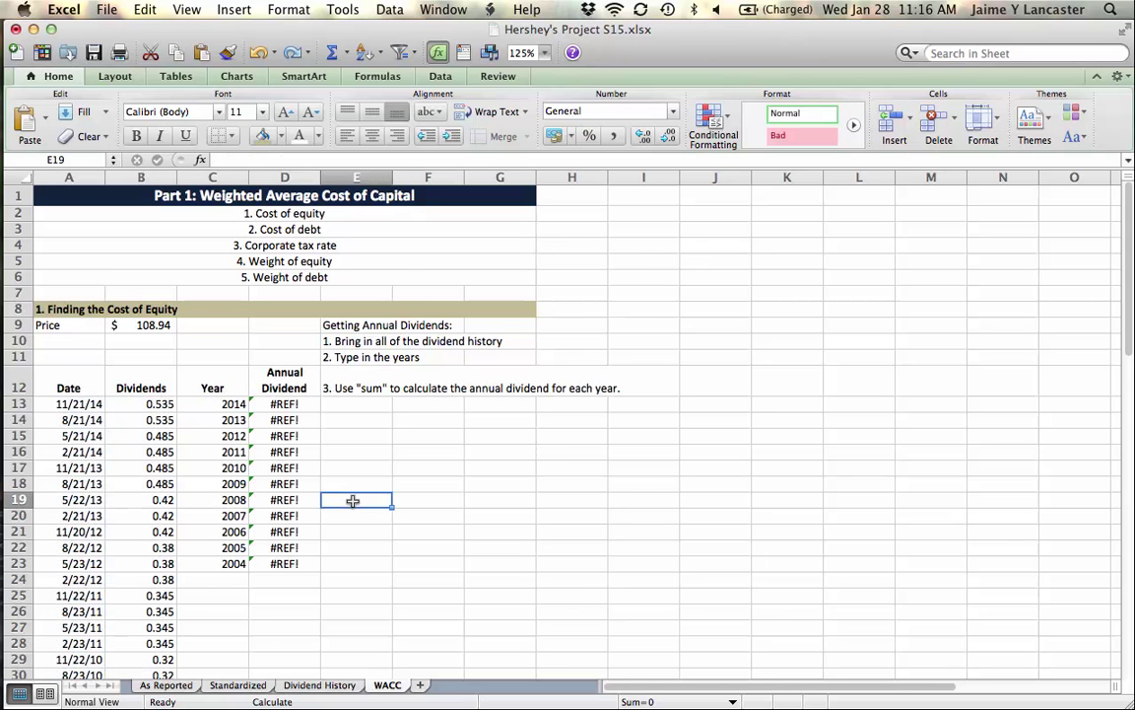
pyautogui.click(281, 410)
pyautogui.write('=SUM(B13:B16)')
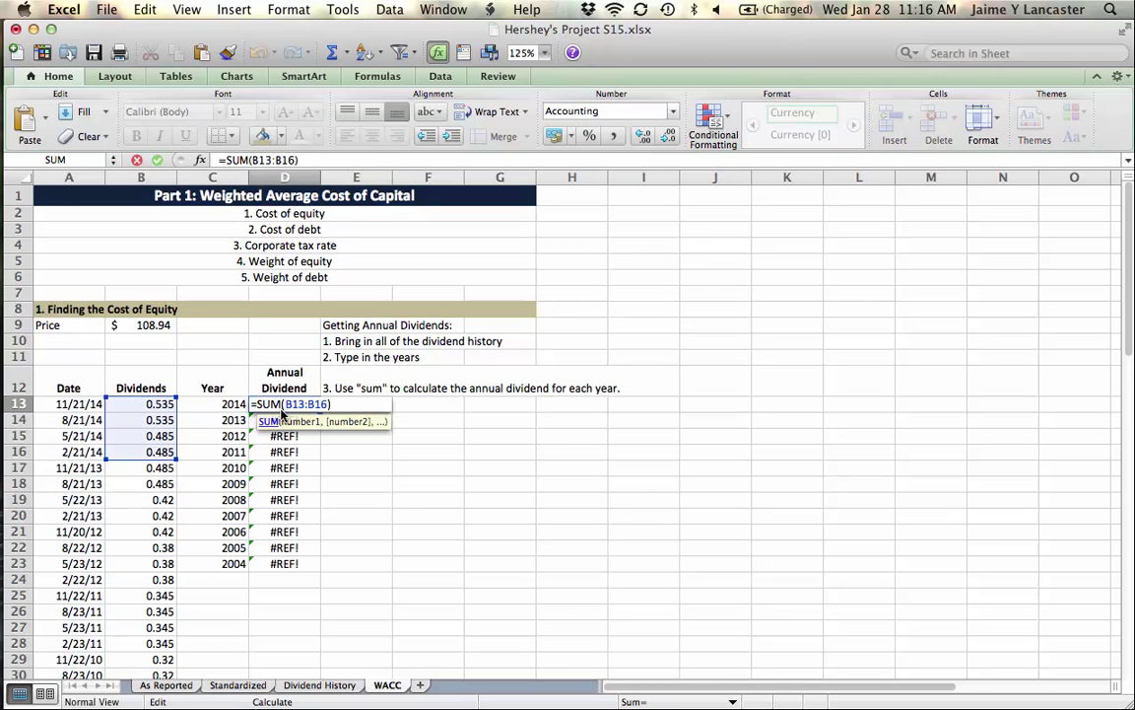
pyautogui.press('Return')
pyautogui.click(527, 506)
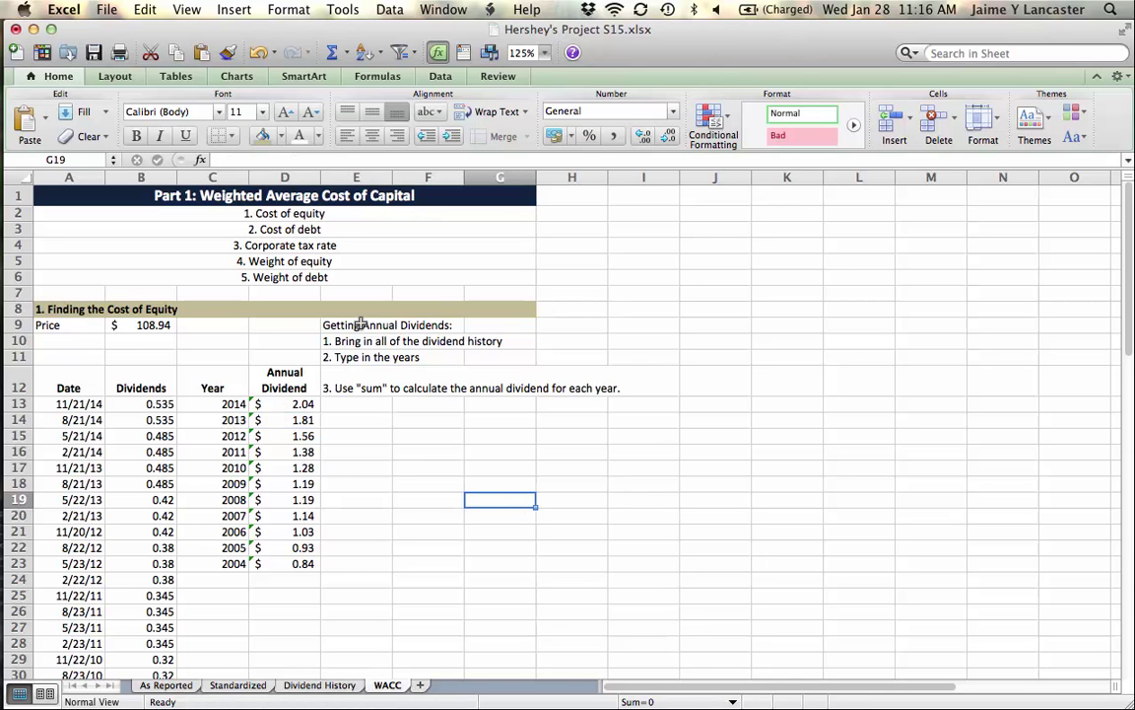
# - Insert blank cells in E9:E22, shifting the notes one column right
pyautogui.moveTo(340, 326); pyautogui.dragTo(361, 563)
pyautogui.rightClick(360, 563)
pyautogui.click(419, 458)
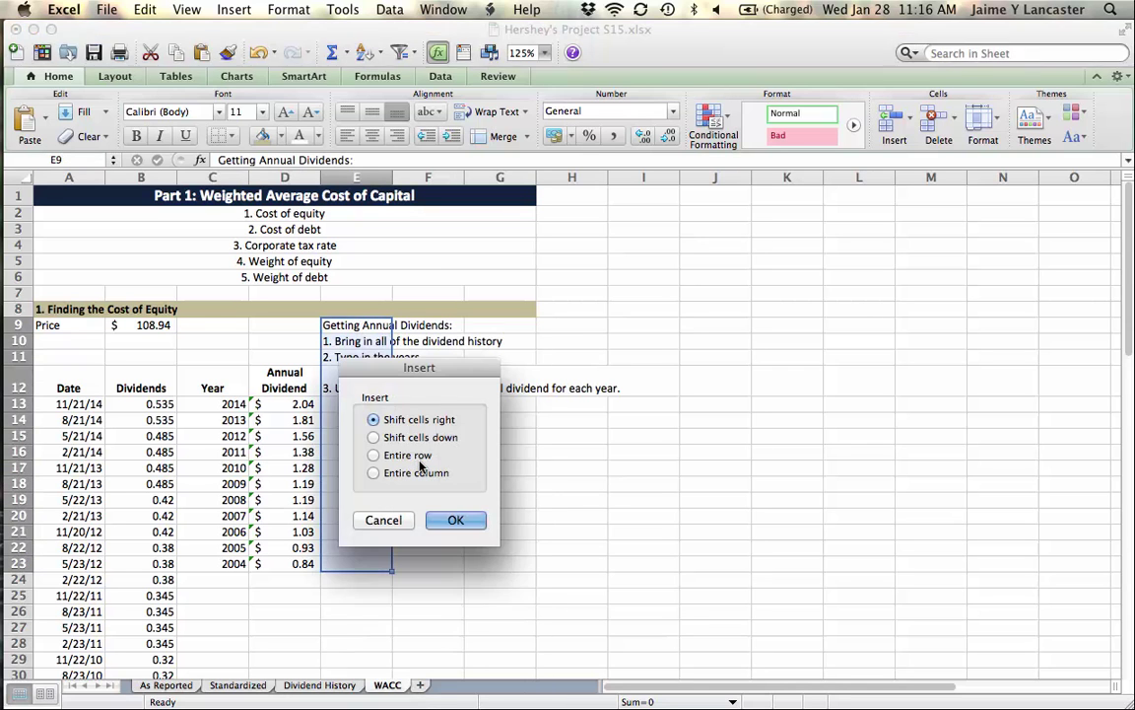
pyautogui.click(461, 518)
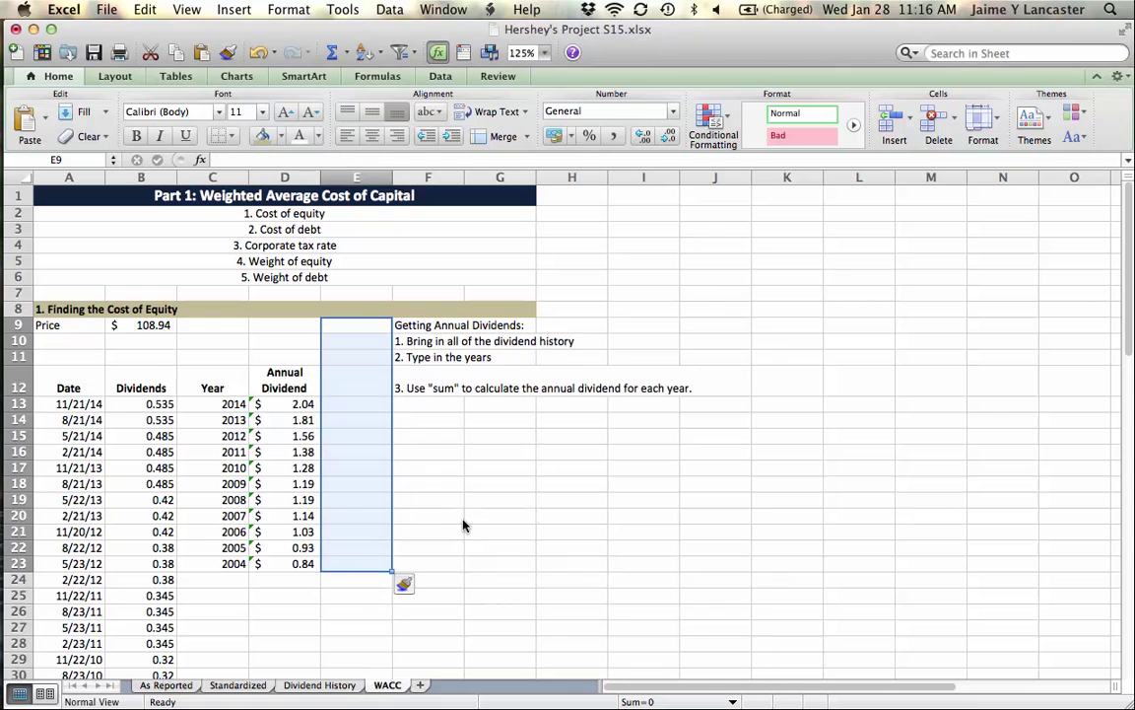
# - Add an 'Annual Dividends' header in E12 and type '4) Copy the annual dividends and use "paste special"' below step 3
pyautogui.click(362, 387)
pyautogui.write('Annual Dividends')
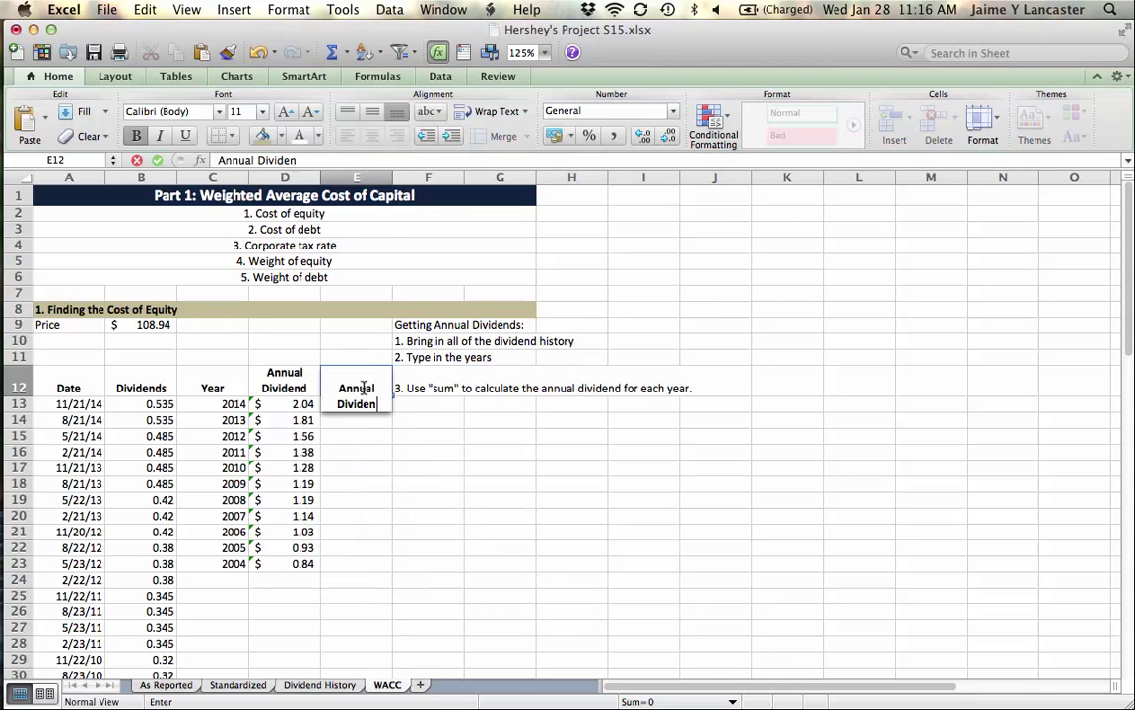
pyautogui.press('Return')
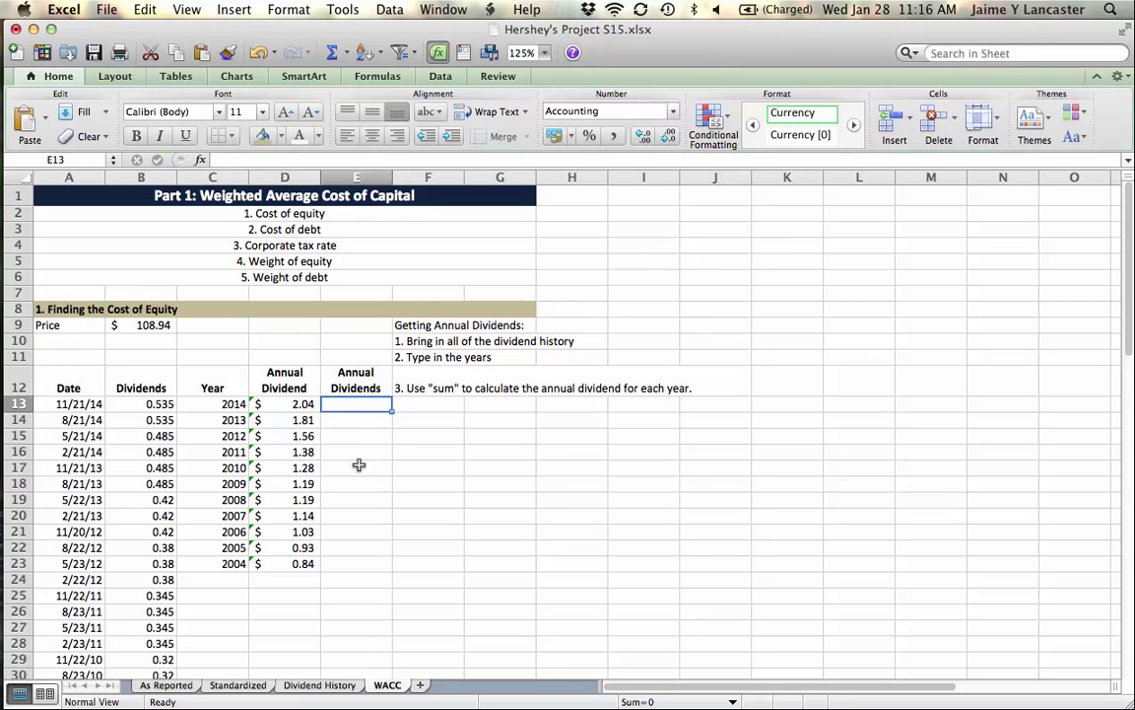
pyautogui.click(440, 404)
pyautogui.write('4)')
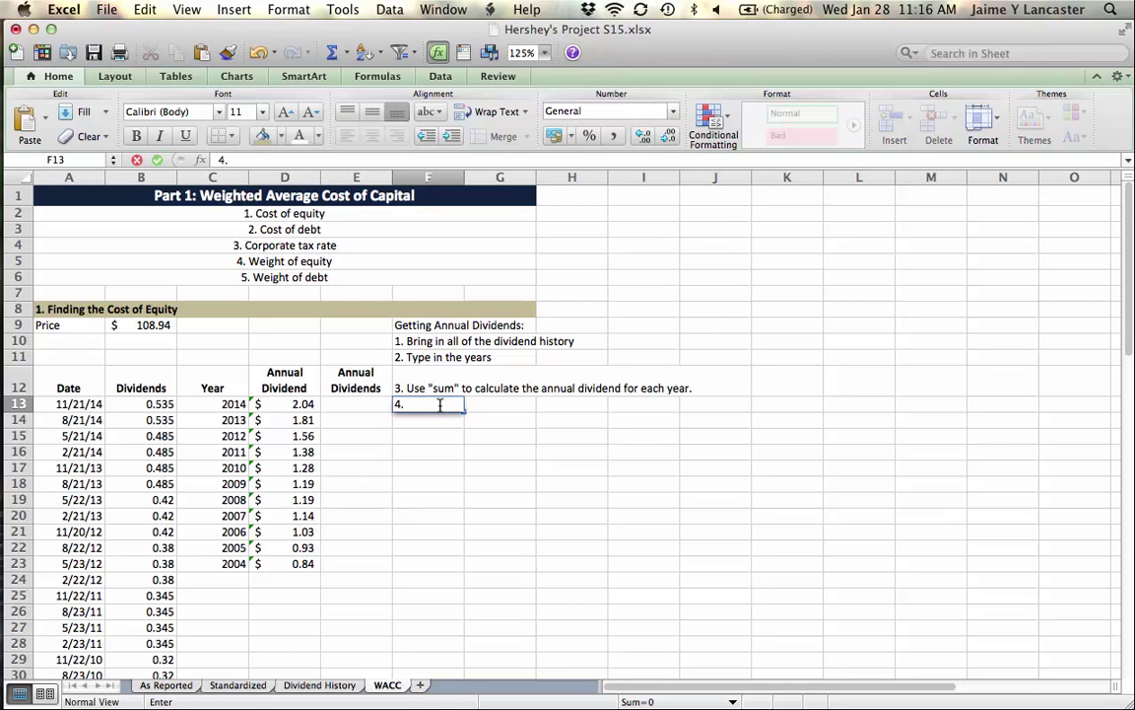
pyautogui.write(' Copy the annual divid')
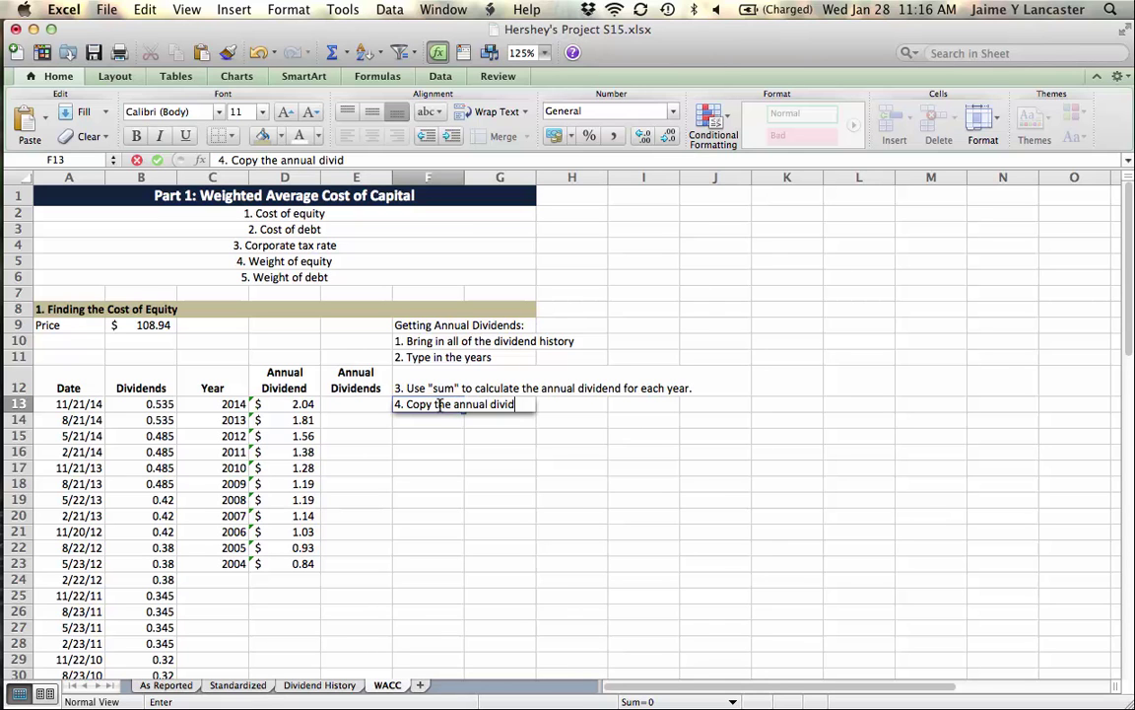
pyautogui.write('ends and use "paste specia')
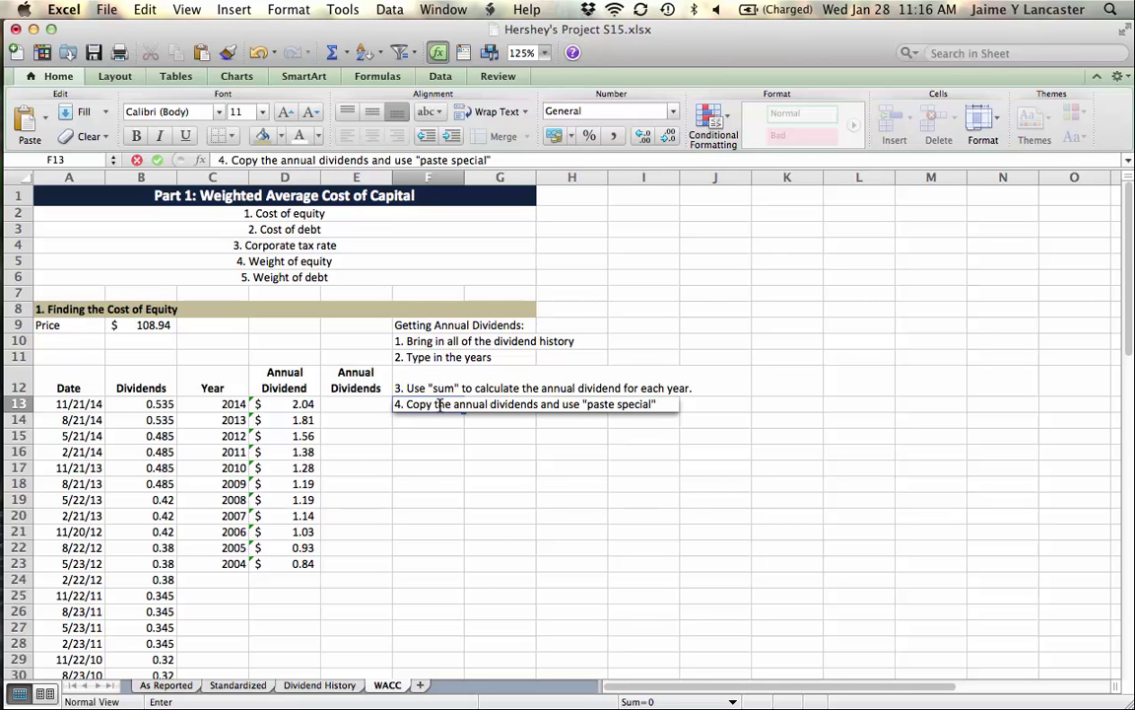
pyautogui.write('l"')
# - Copy the dividend sums in D13:D23 into E13:E23 as values and number formats
pyautogui.click(429, 467)
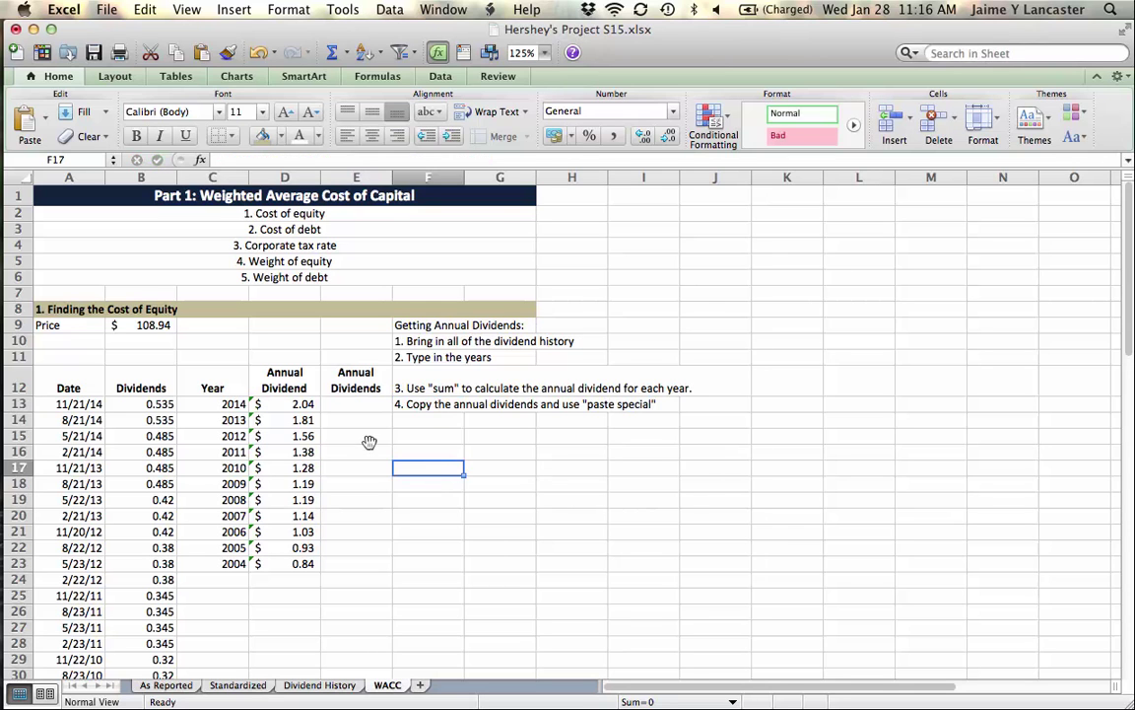
pyautogui.moveTo(275, 404); pyautogui.dragTo(276, 567)
pyautogui.press('super+c')
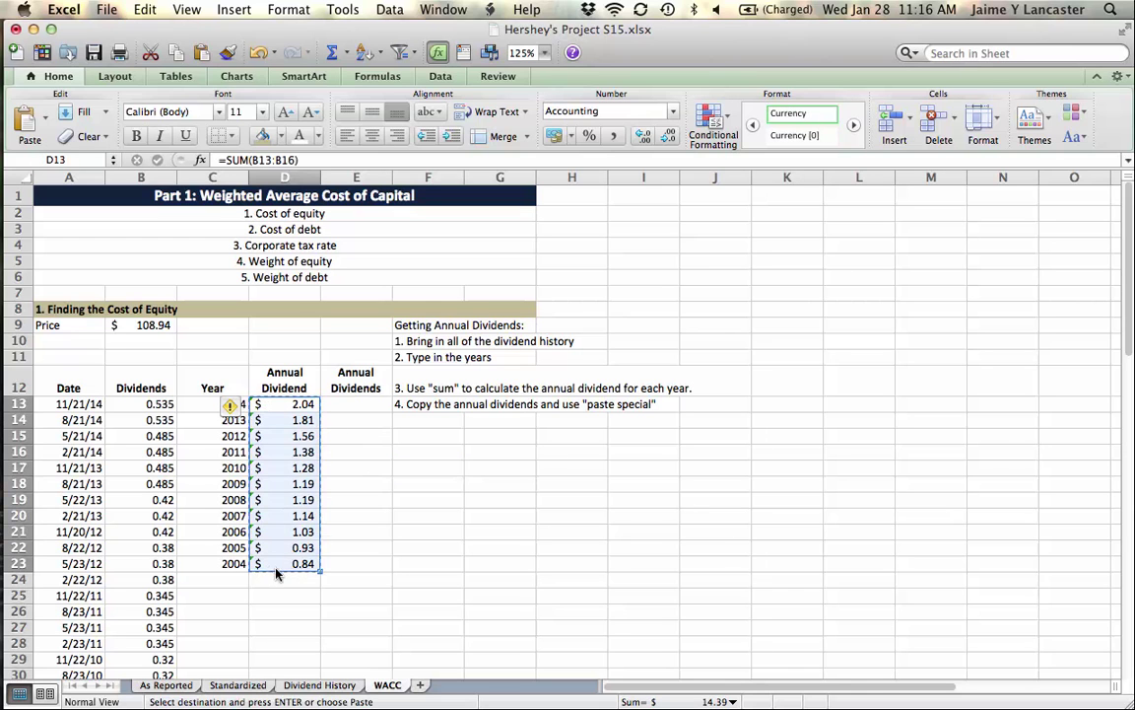
pyautogui.click(364, 406)
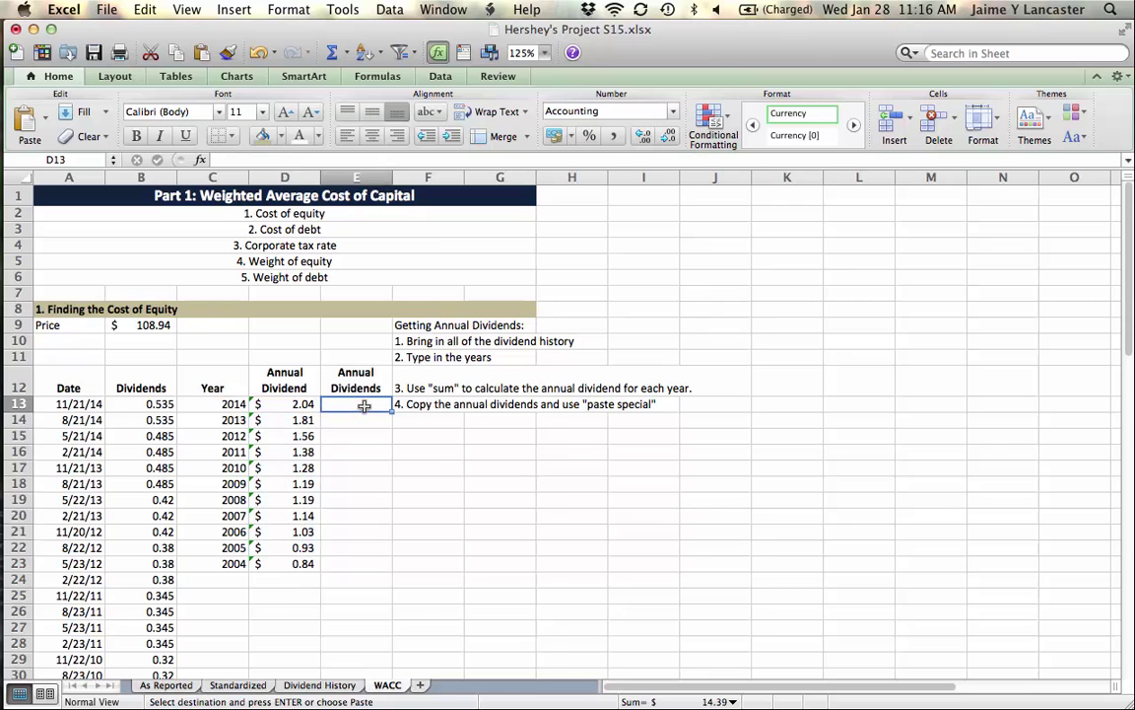
pyautogui.rightClick(364, 408)
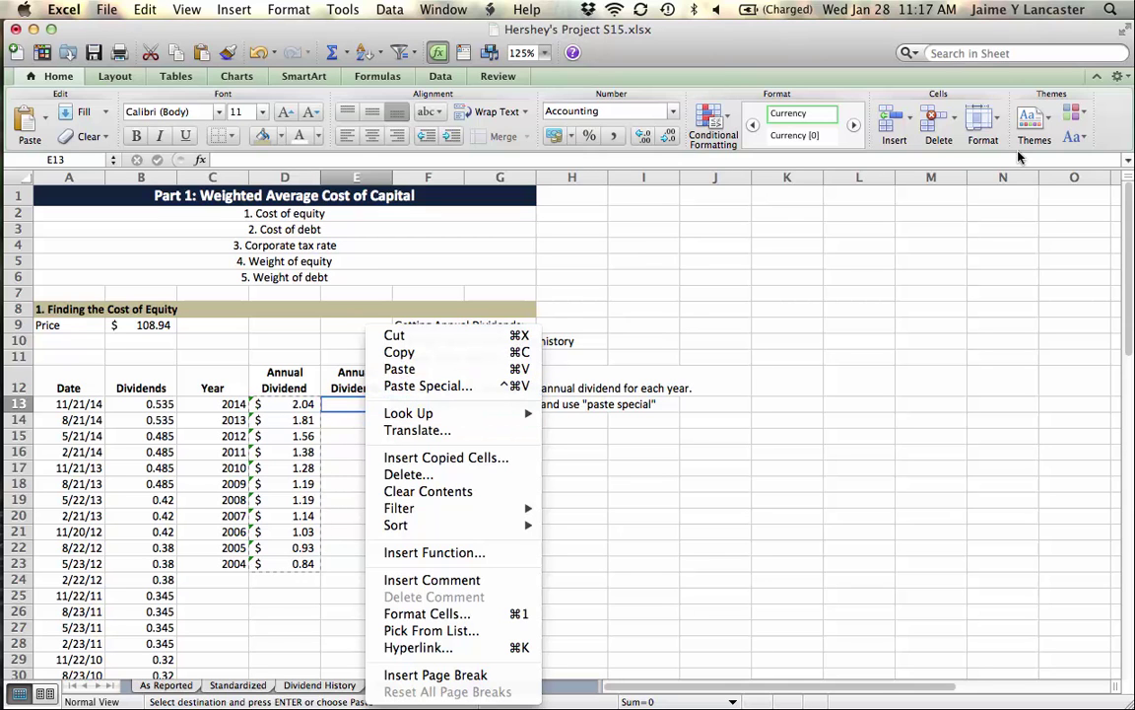
pyautogui.click(460, 386)
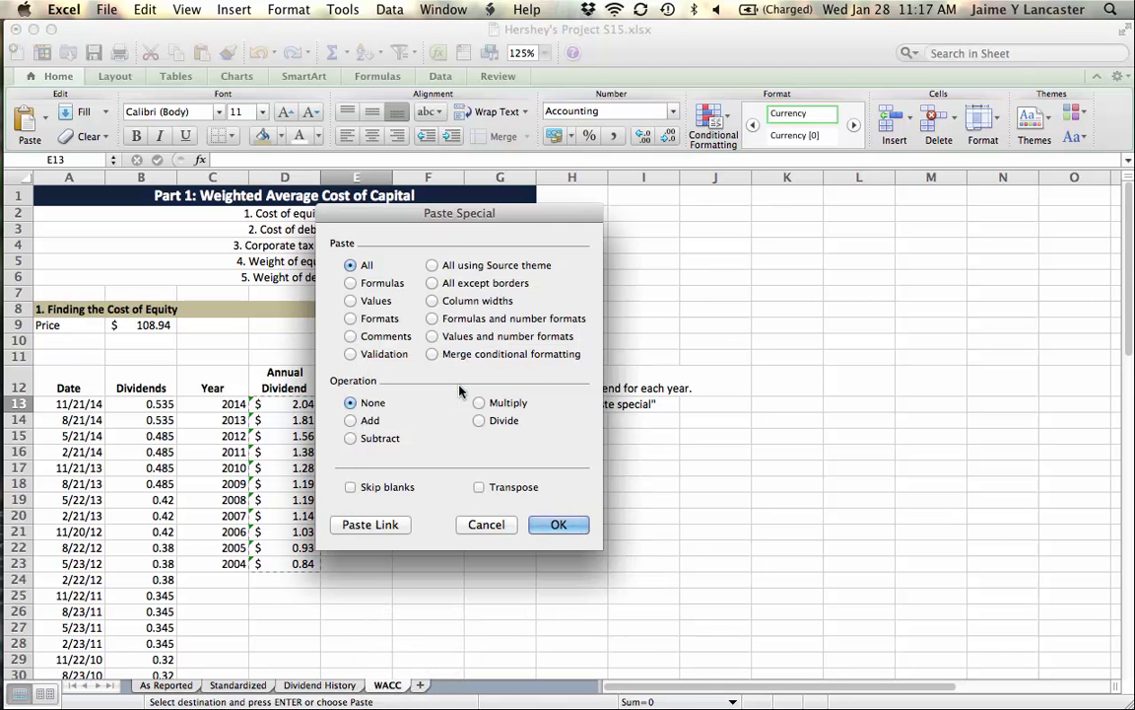
pyautogui.click(432, 336)
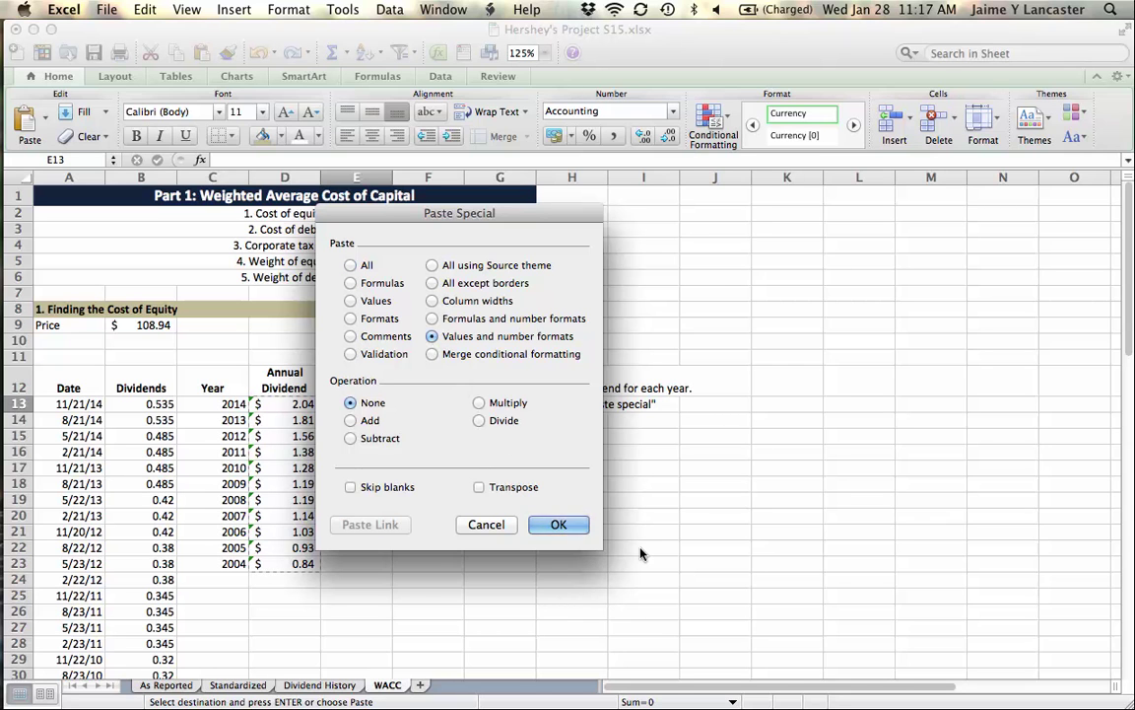
pyautogui.click(559, 525)
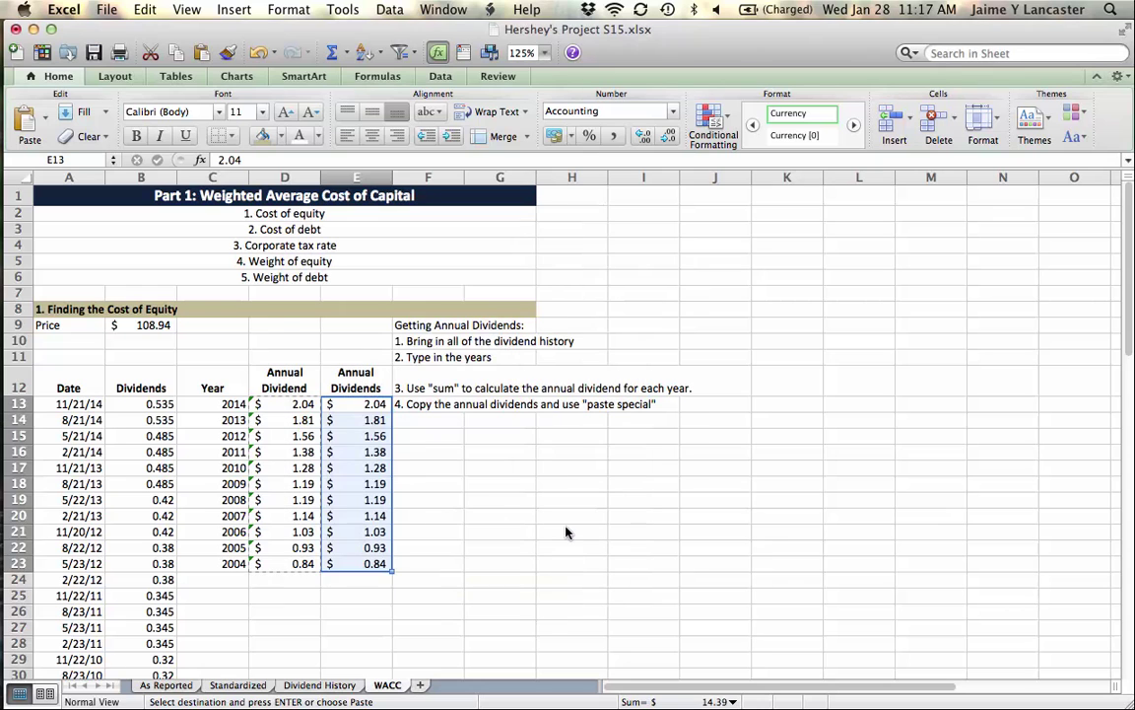
# - Delete the Date, Dividends and formula Annual Dividend cells, shifting the remaining cells left
pyautogui.click(438, 611)
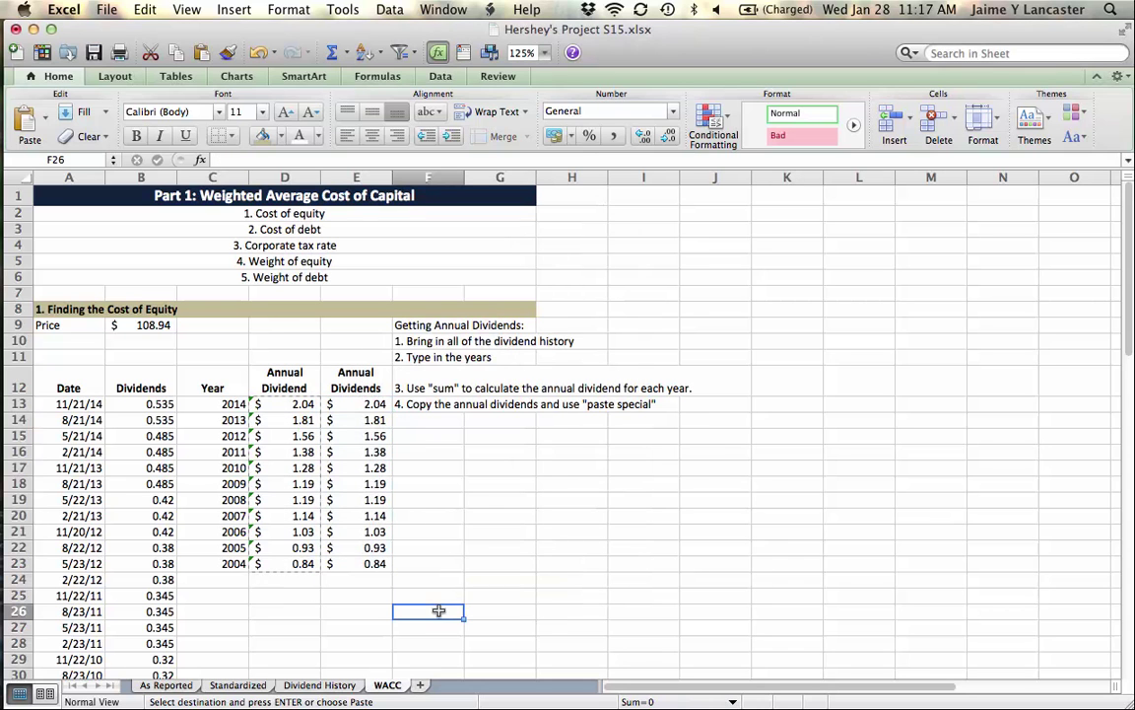
pyautogui.click(288, 381)
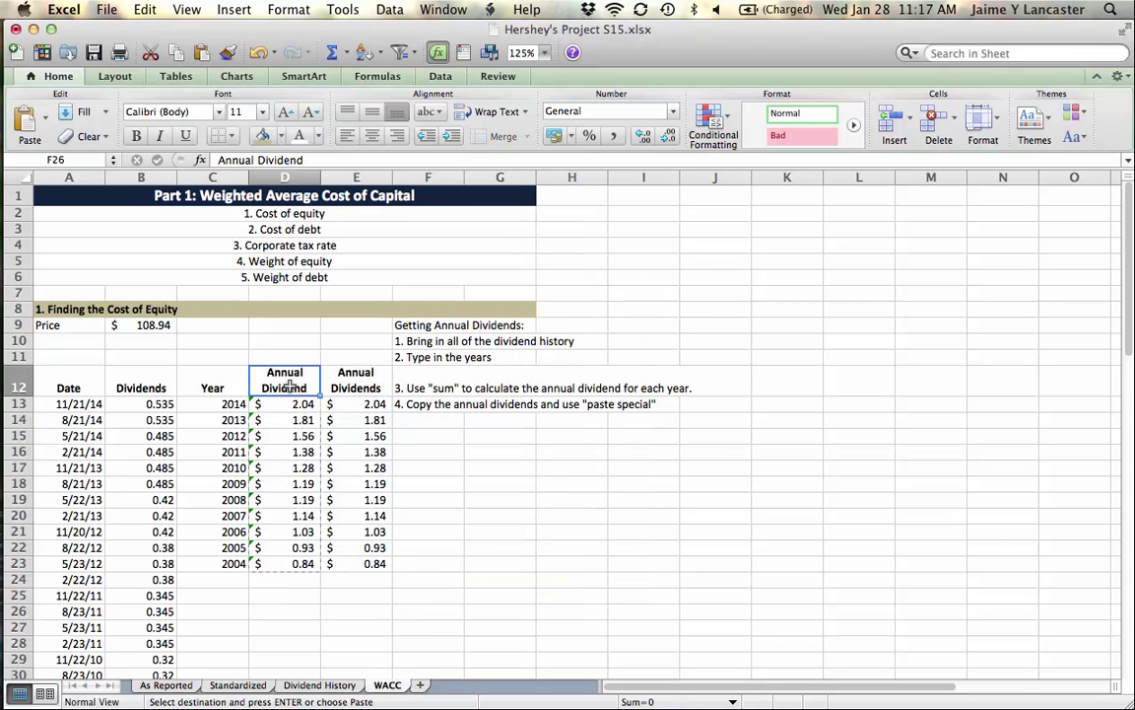
pyautogui.moveTo(288, 387); pyautogui.dragTo(289, 567)
pyautogui.moveTo(55, 385); pyautogui.dragTo(141, 544)
pyautogui.rightClick(141, 544)
pyautogui.click(195, 473)
pyautogui.click(228, 532)
pyautogui.click(313, 548)
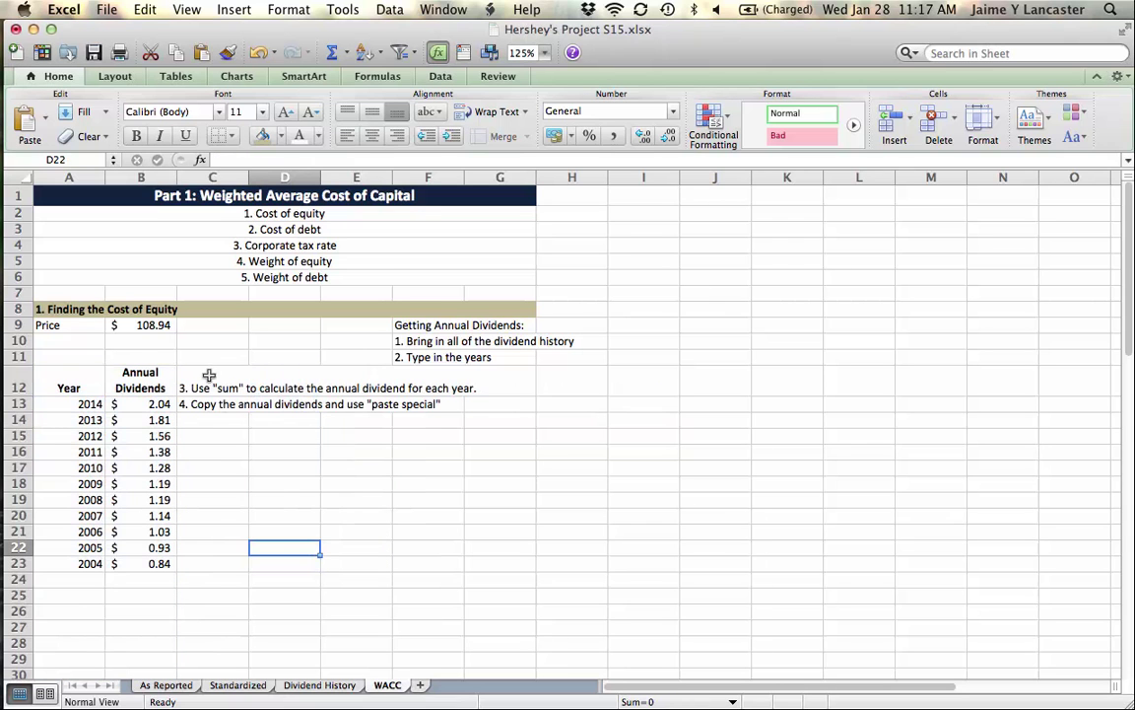
# - Move the displaced step 3 and 4 notes back into column F under step 2
pyautogui.moveTo(205, 376); pyautogui.dragTo(210, 401)
pyautogui.press('super+c')
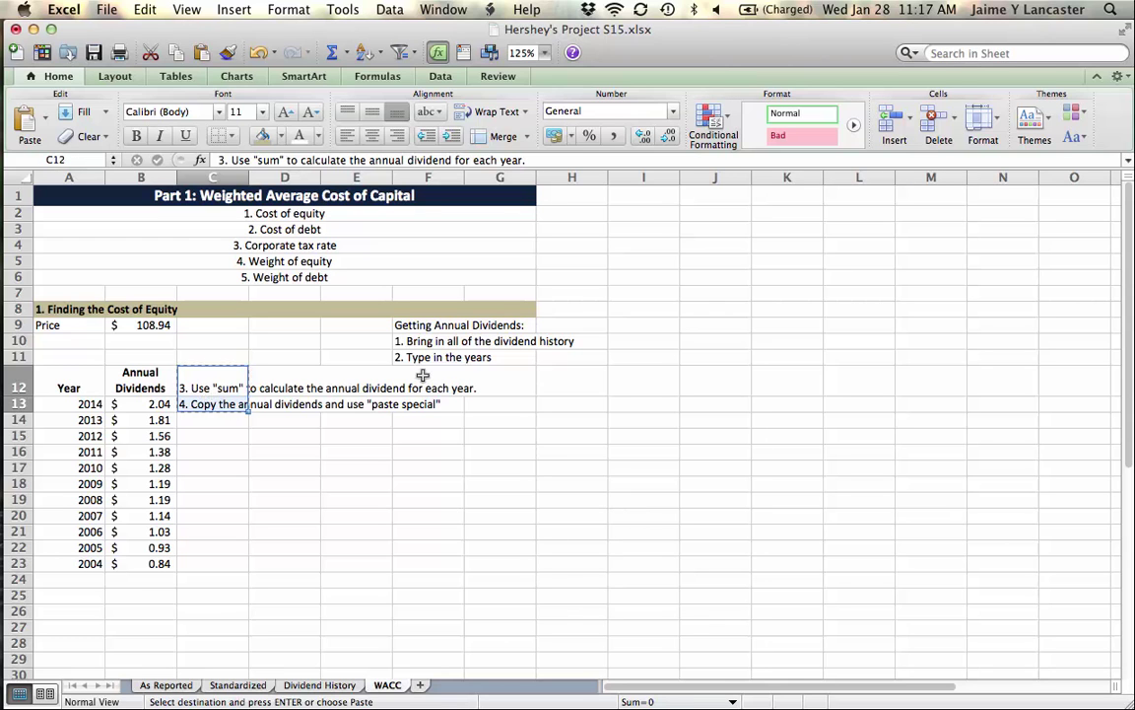
pyautogui.click(422, 375)
pyautogui.press('Return')
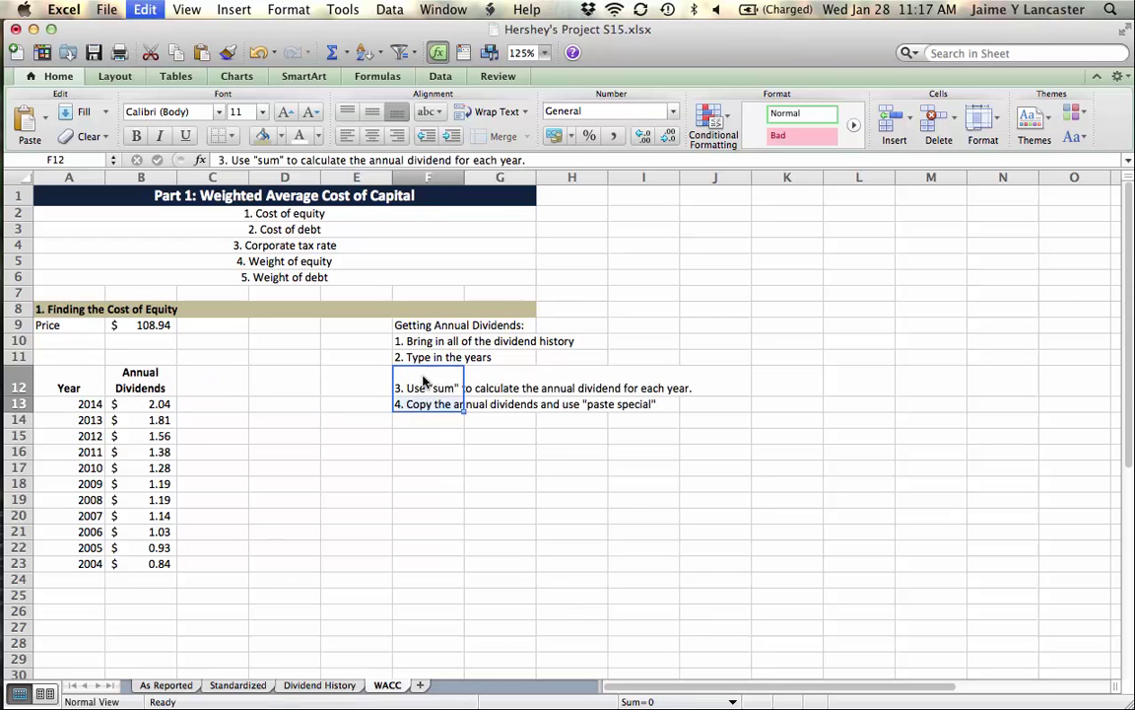
pyautogui.click(455, 488)
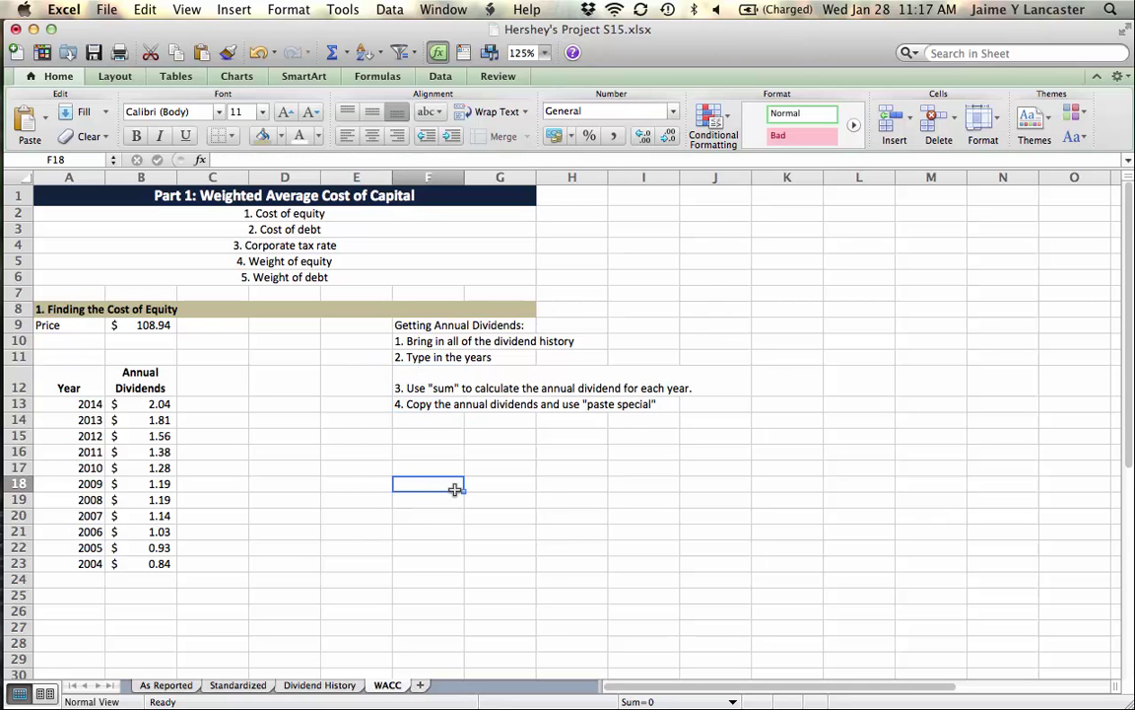
# - Enter '5. Delete everything except the years and the annual dividends.' in F14
pyautogui.click(423, 422)
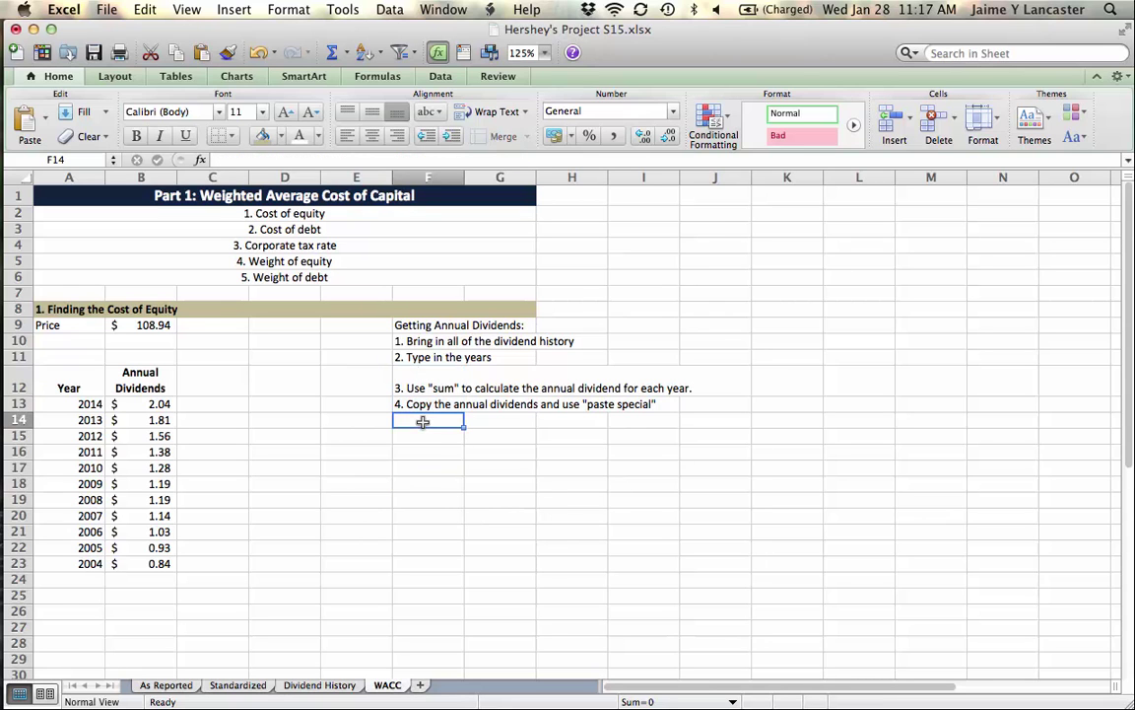
pyautogui.write('5')
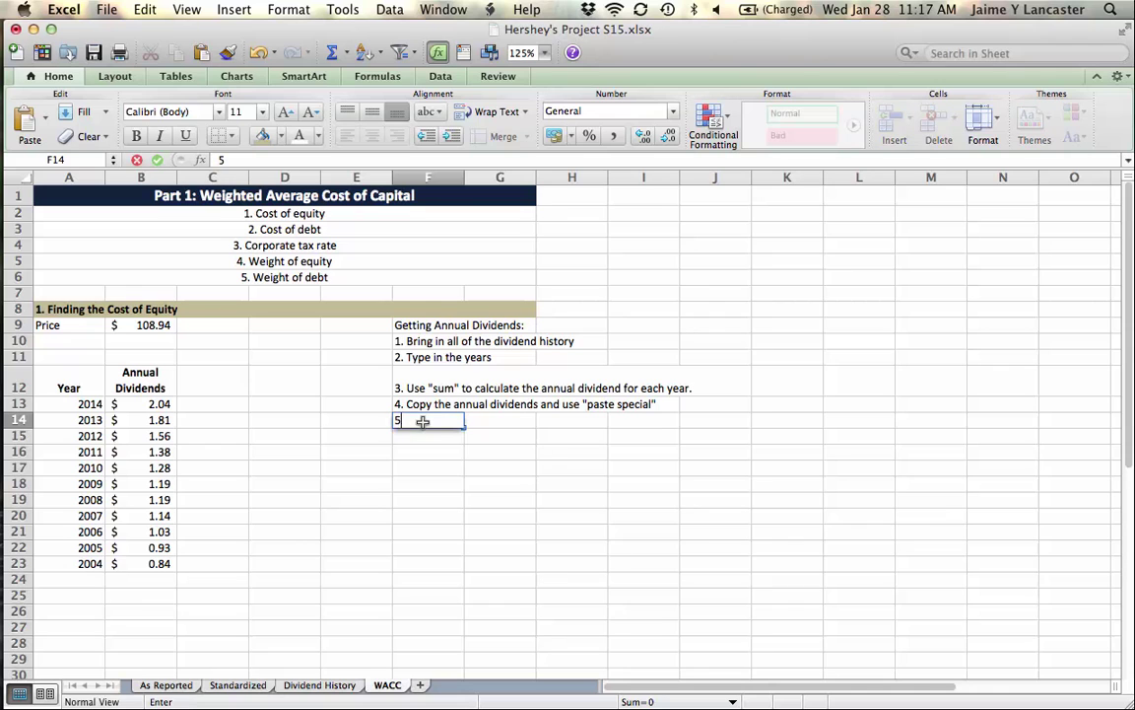
pyautogui.write('. Delete everything except the years and the annual dividends.')
pyautogui.press('Return')
pyautogui.click(539, 525)
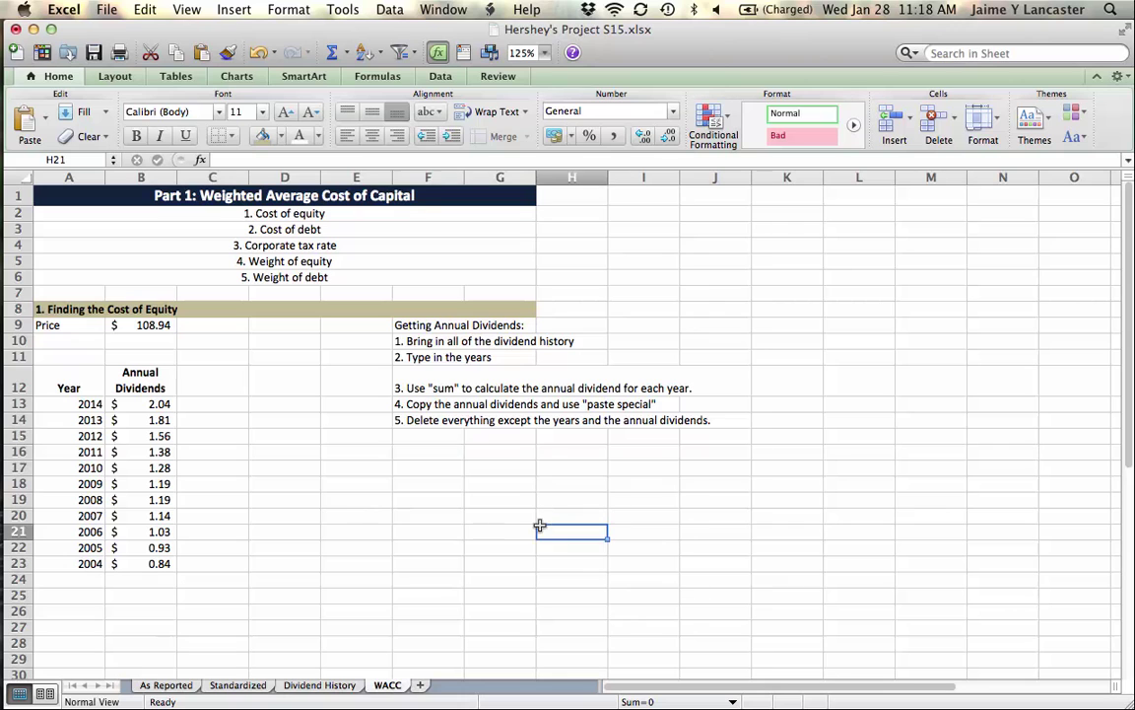
# - Make the 'Getting Annual Dividends:' heading bold
pyautogui.click(418, 326)
pyautogui.moveTo(418, 326); pyautogui.dragTo(484, 326)
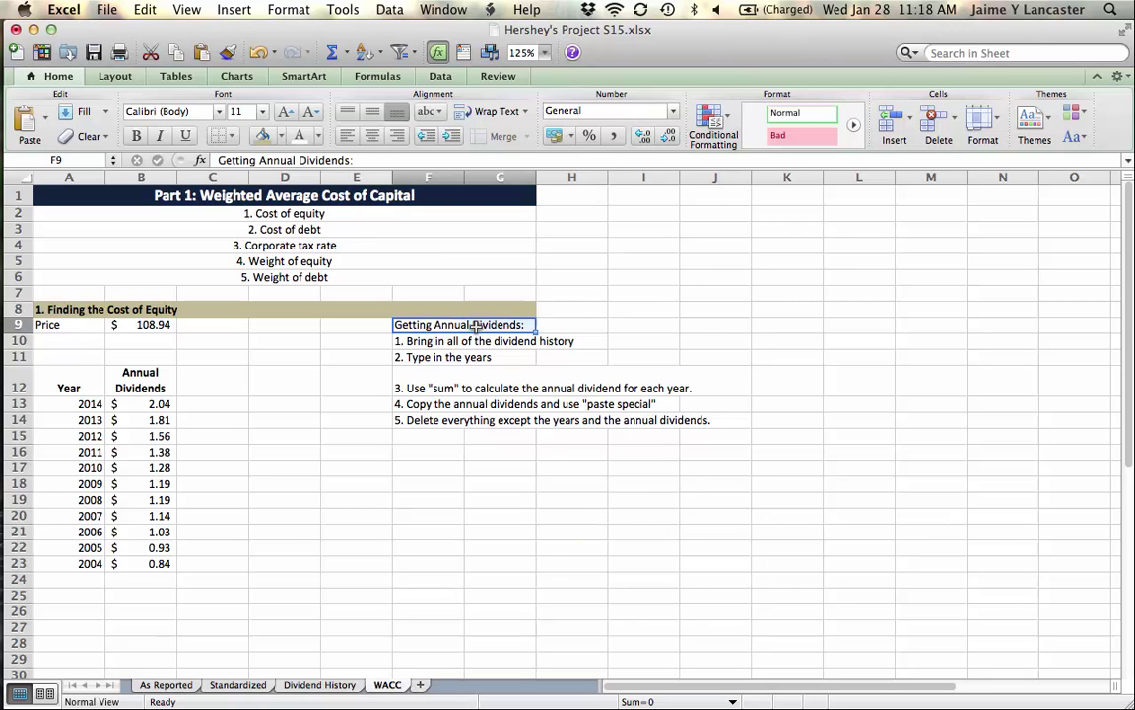
pyautogui.press('super+b')
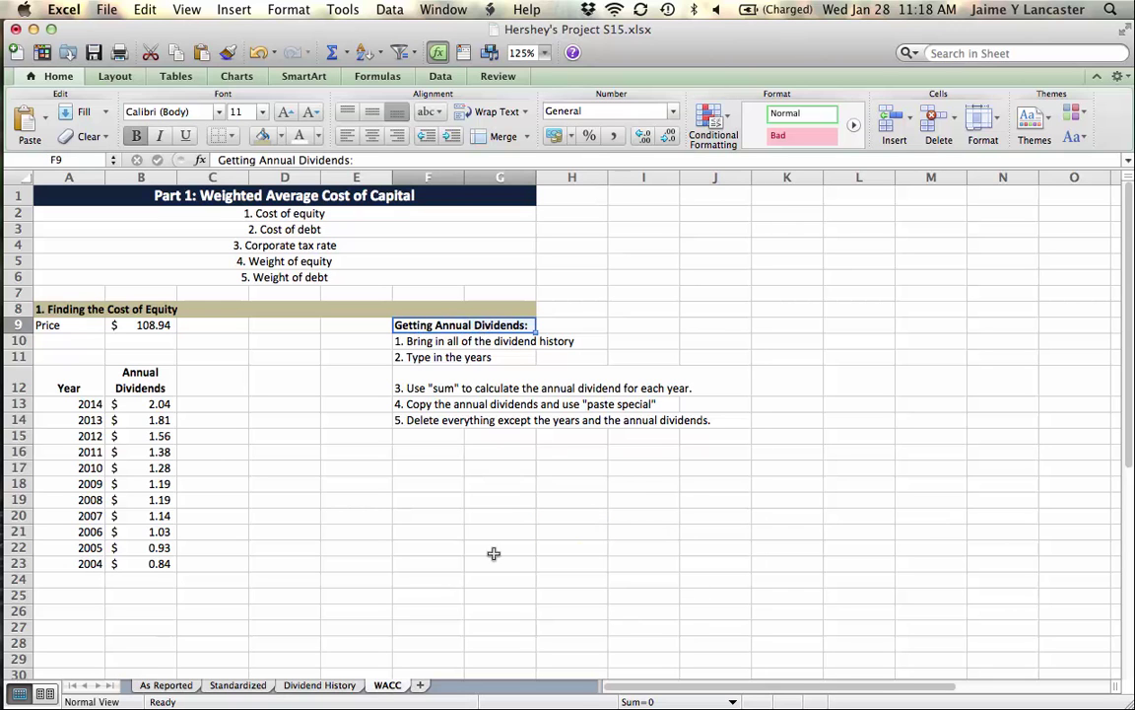
pyautogui.click(494, 553)
pyautogui.moveTo(6, 508)
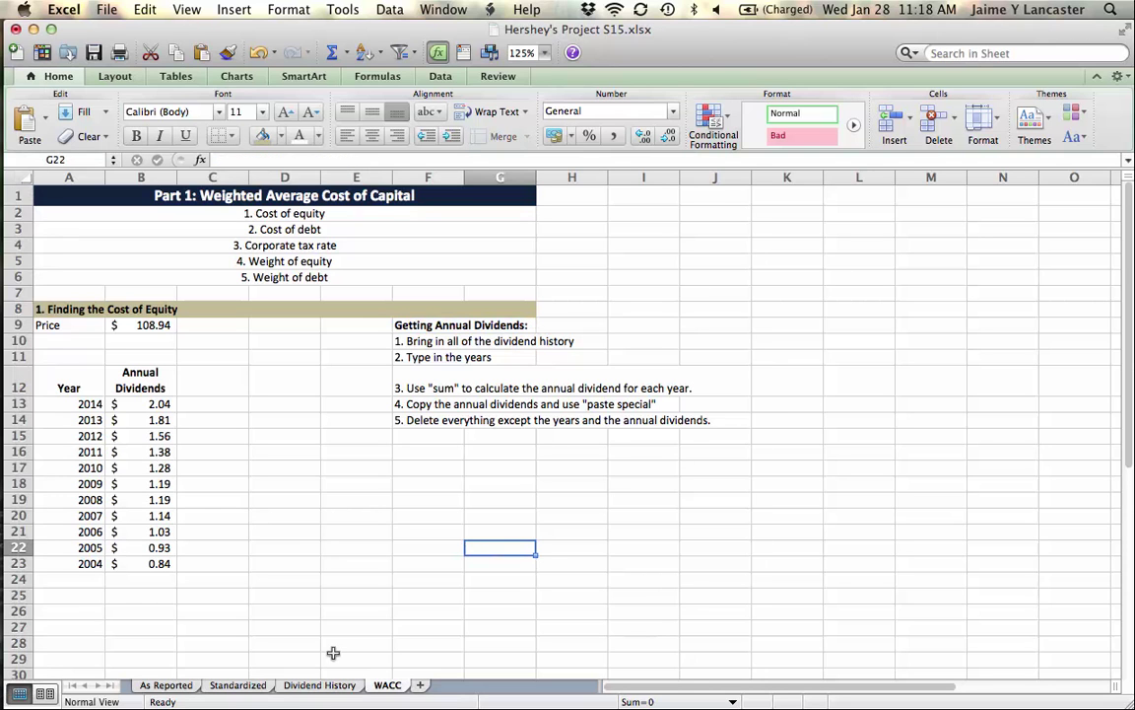
pyautogui.moveTo(4, 485)
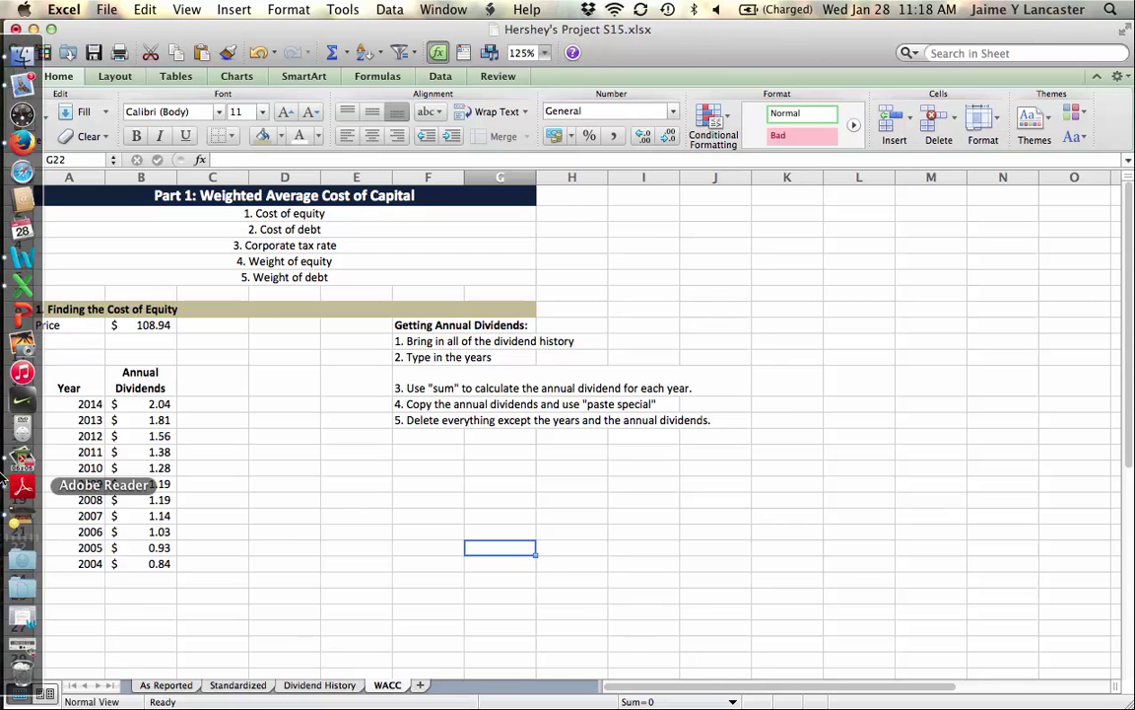